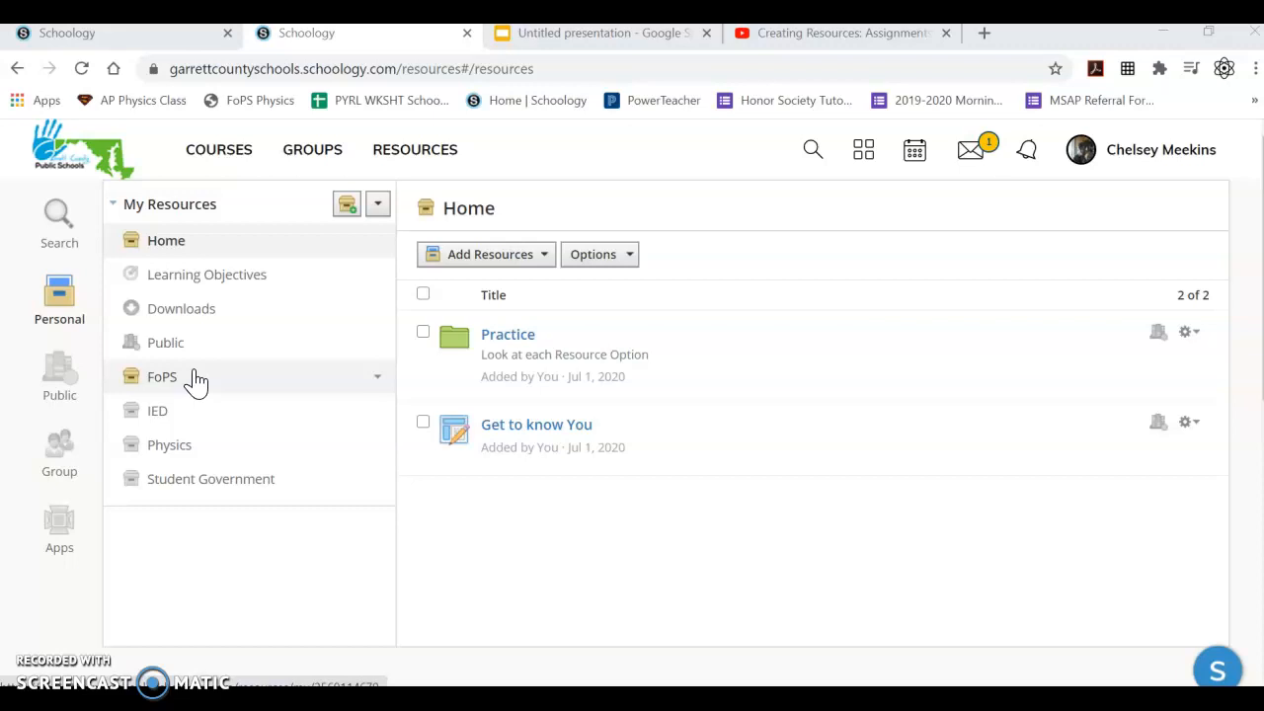
# Add a test/quiz named Practice Quiz with a maximum of 1 point to the Home resources
pyautogui.click(491, 256)
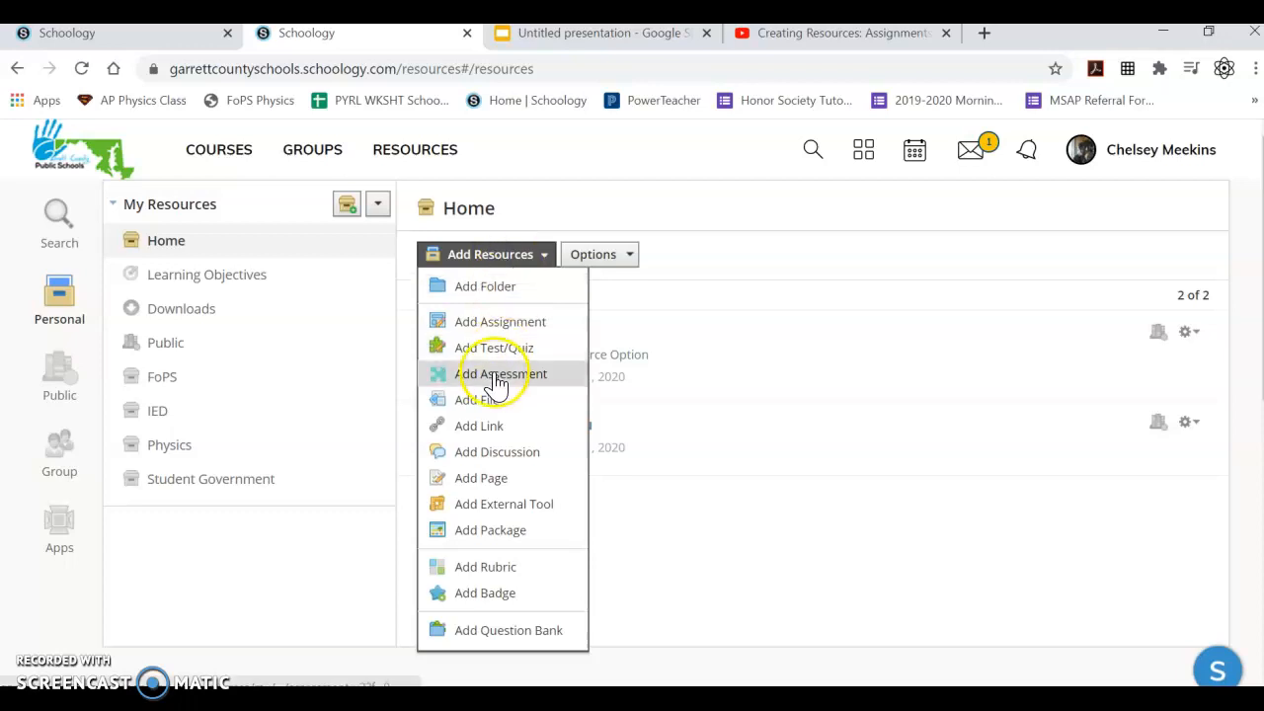
pyautogui.click(497, 354)
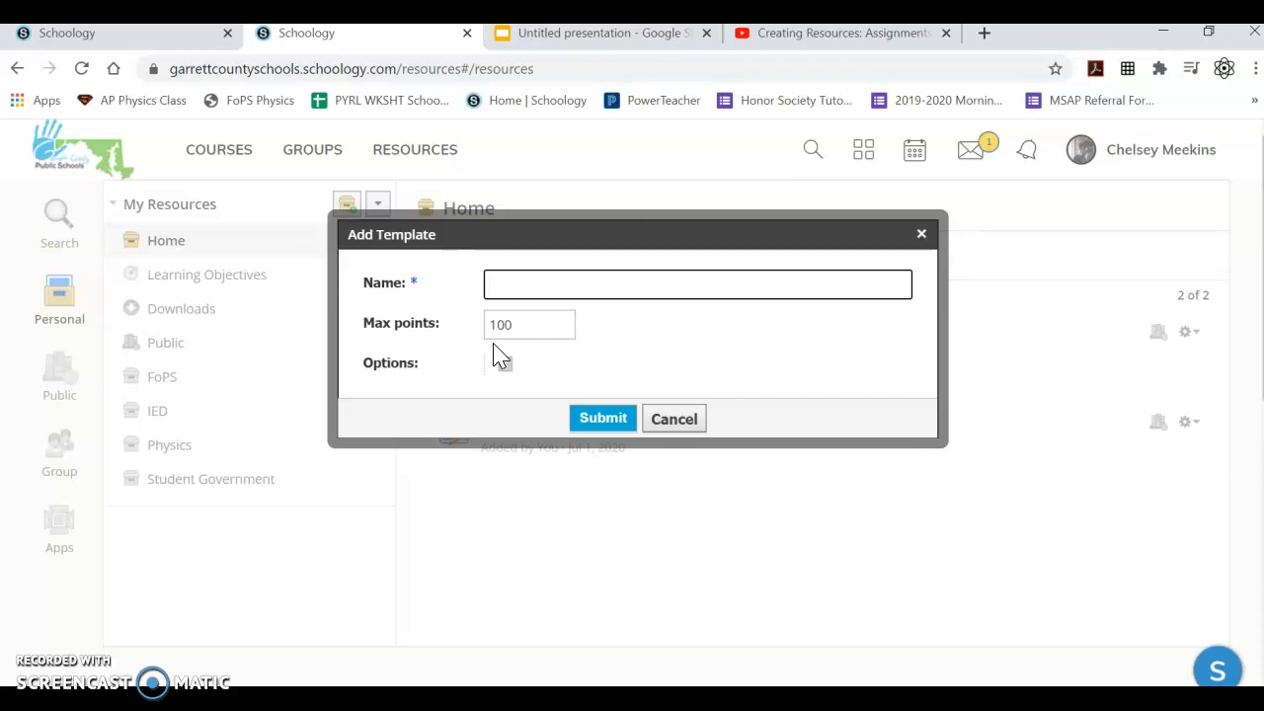
pyautogui.write('Practice Quiz')
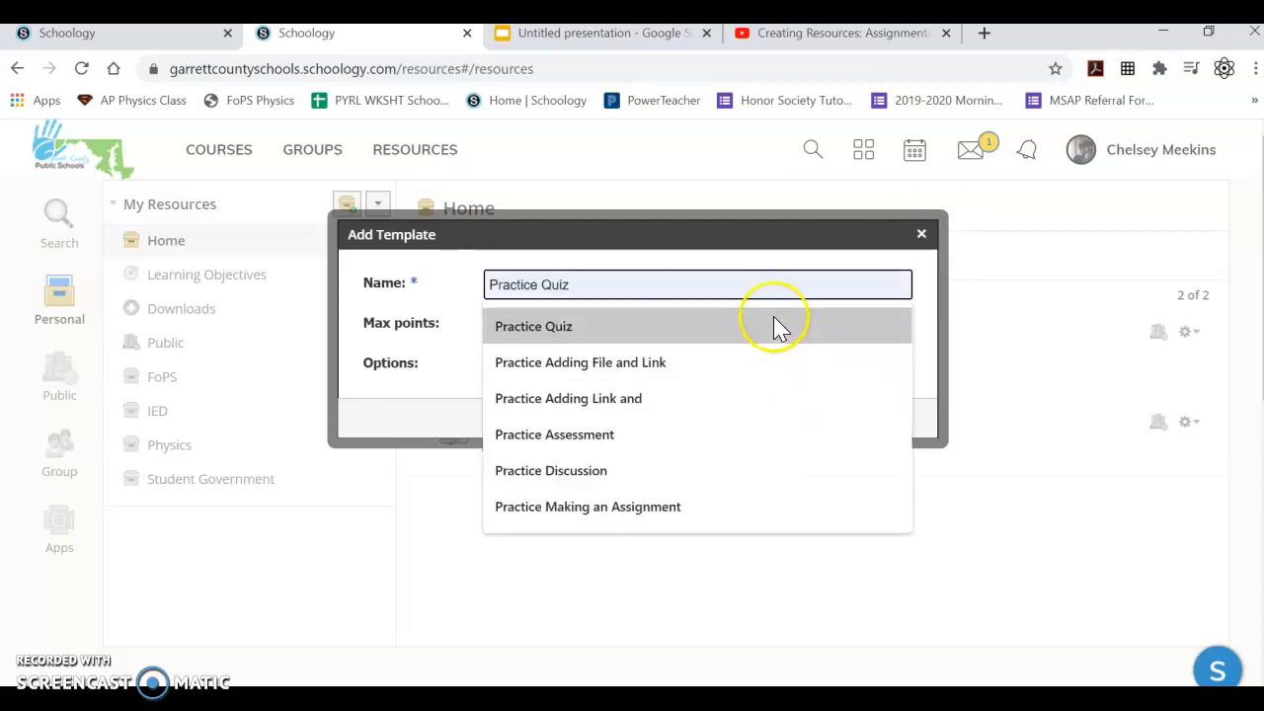
pyautogui.click(750, 332)
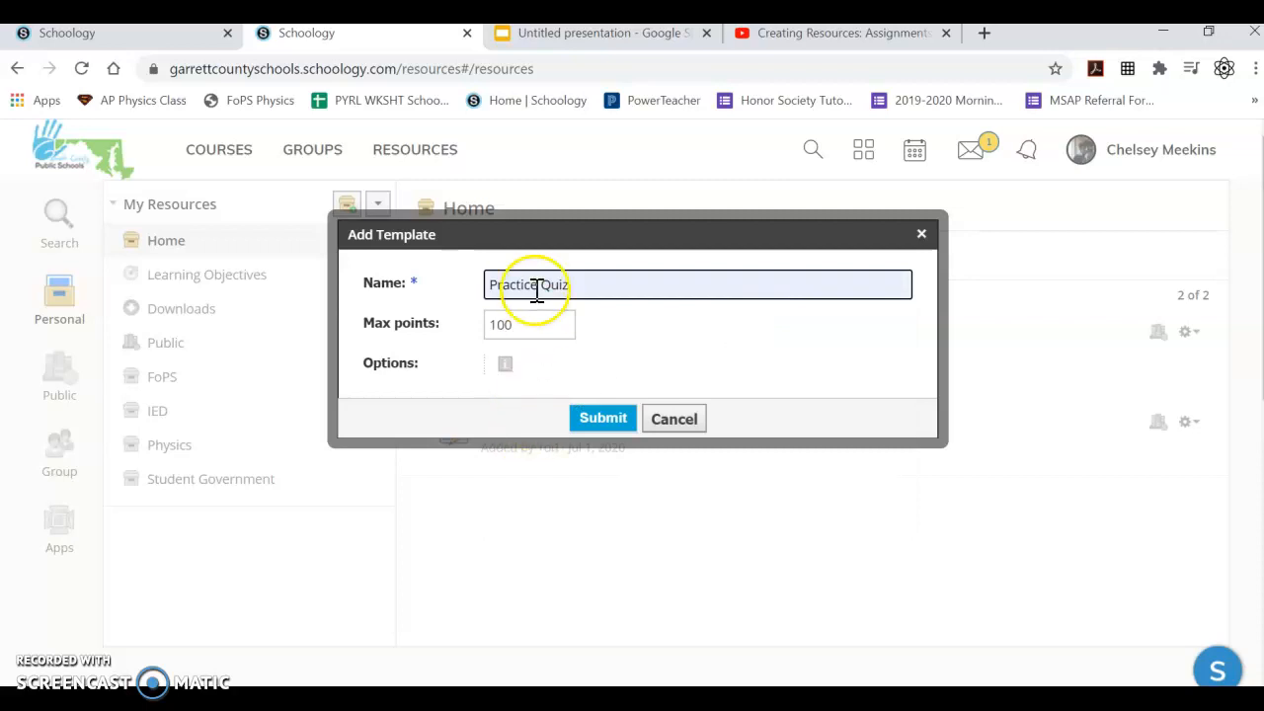
pyautogui.click(523, 325)
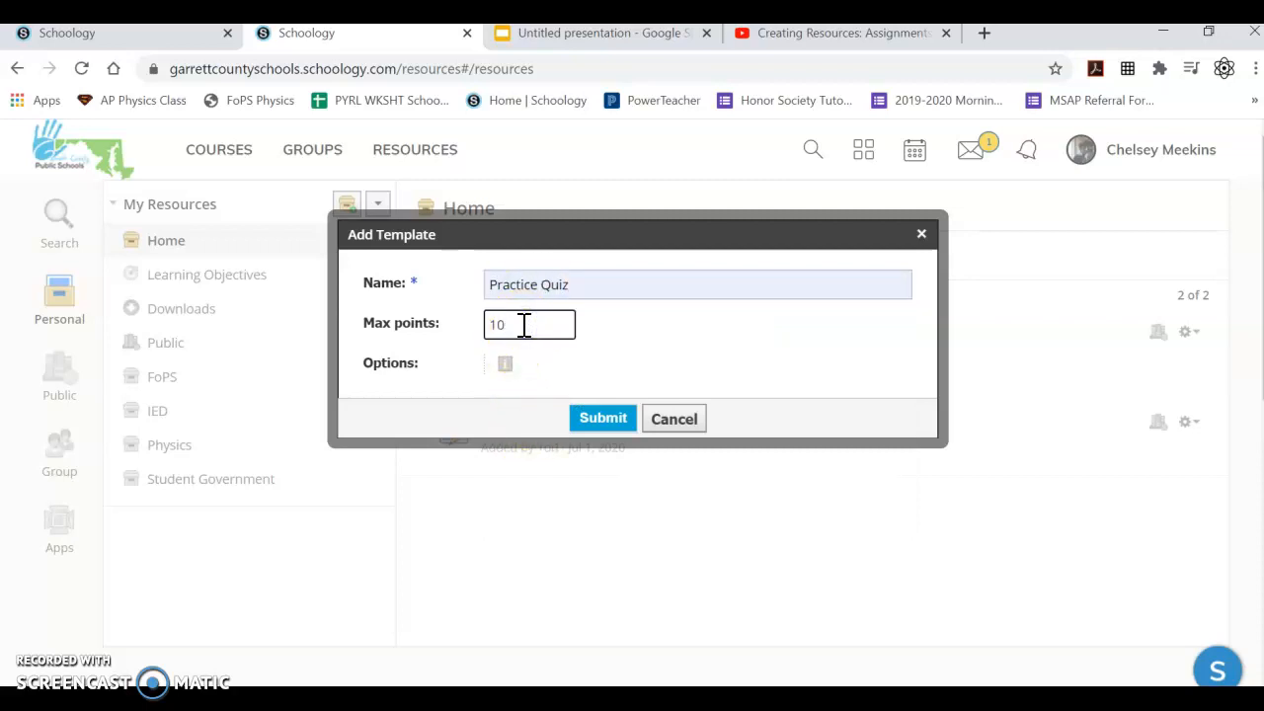
pyautogui.press('BackSpace')
pyautogui.press('BackSpace')
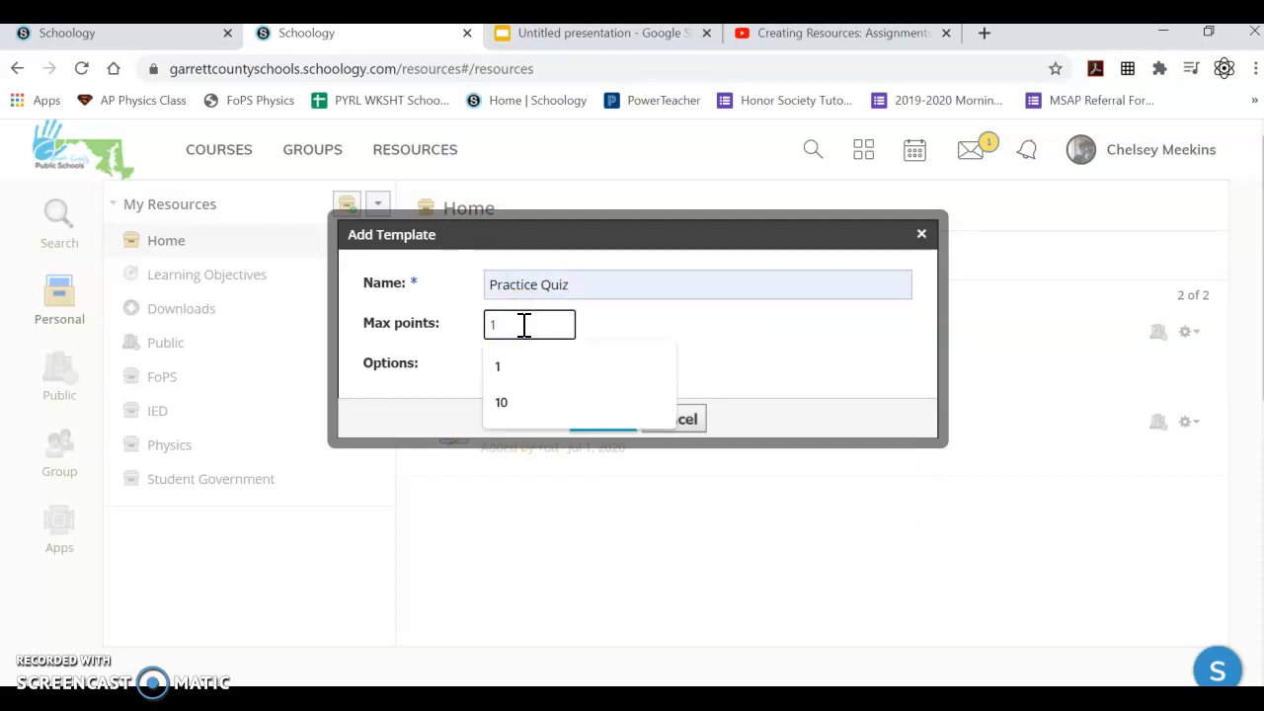
pyautogui.click(528, 366)
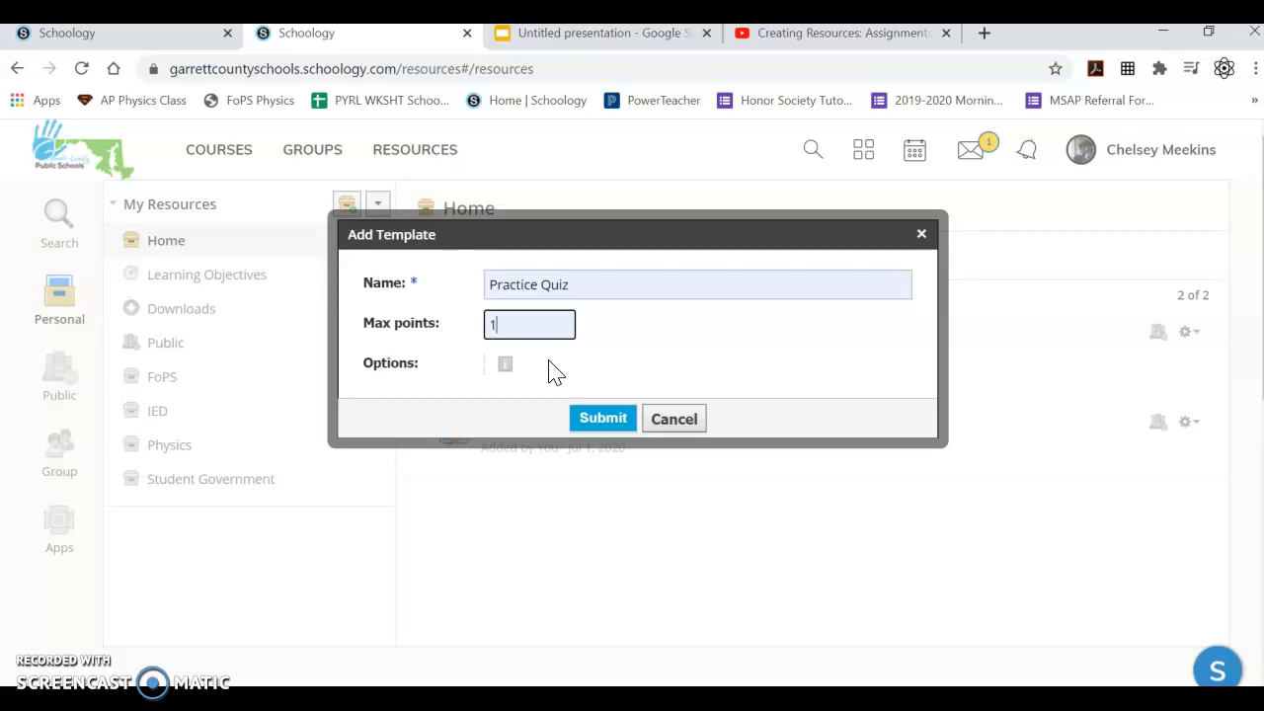
pyautogui.click(603, 423)
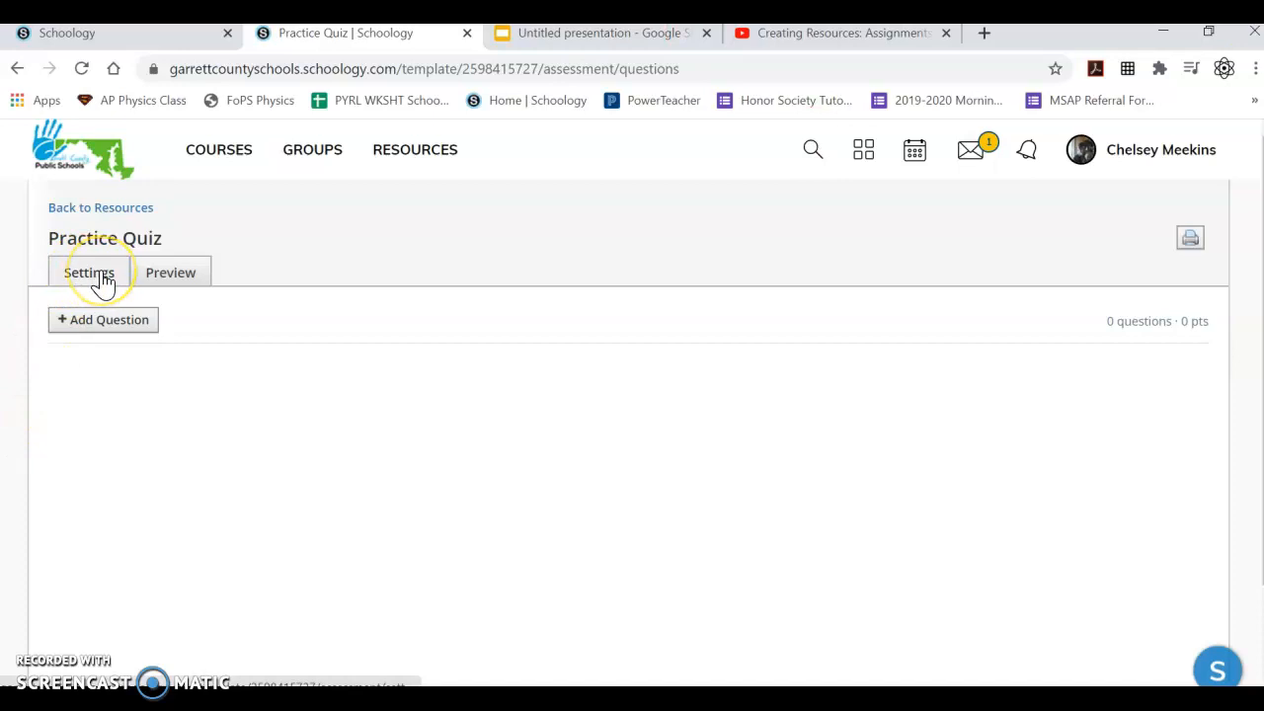
# Start a Short-Answer/Essay question reading "Write the formula for sodium chloride." and allow rich-text answers for students
pyautogui.click(146, 270)
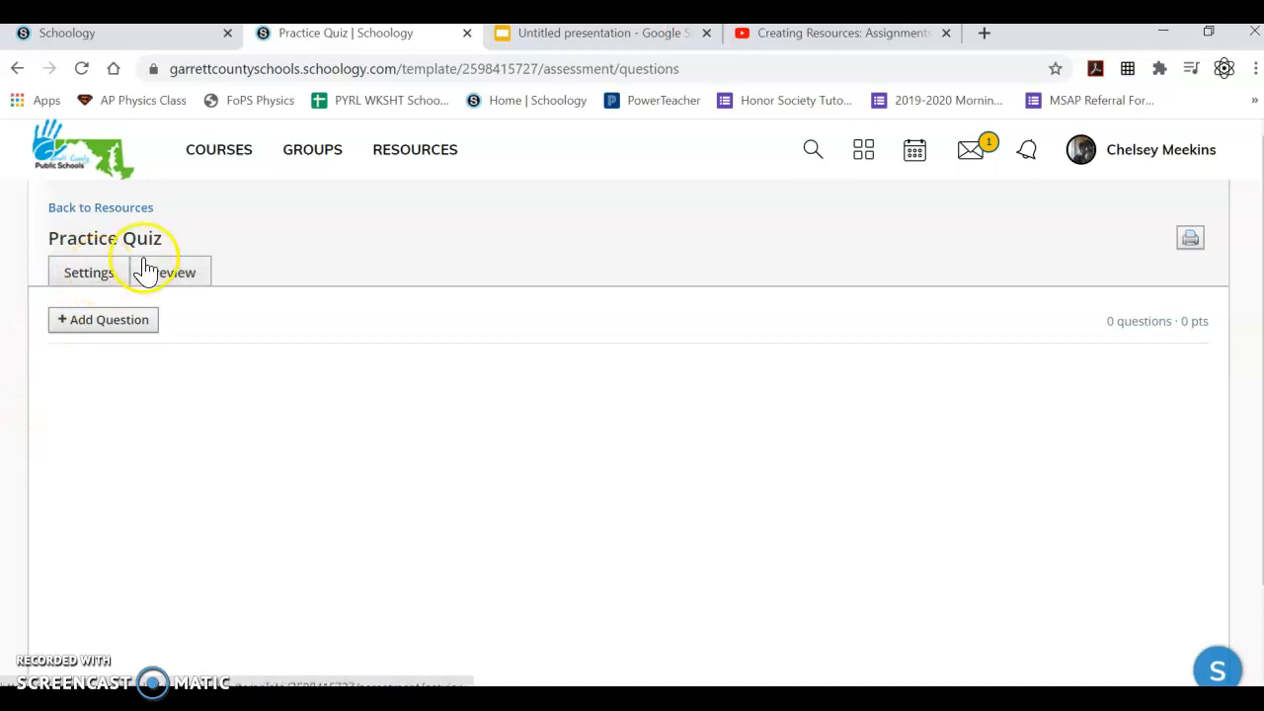
pyautogui.click(127, 324)
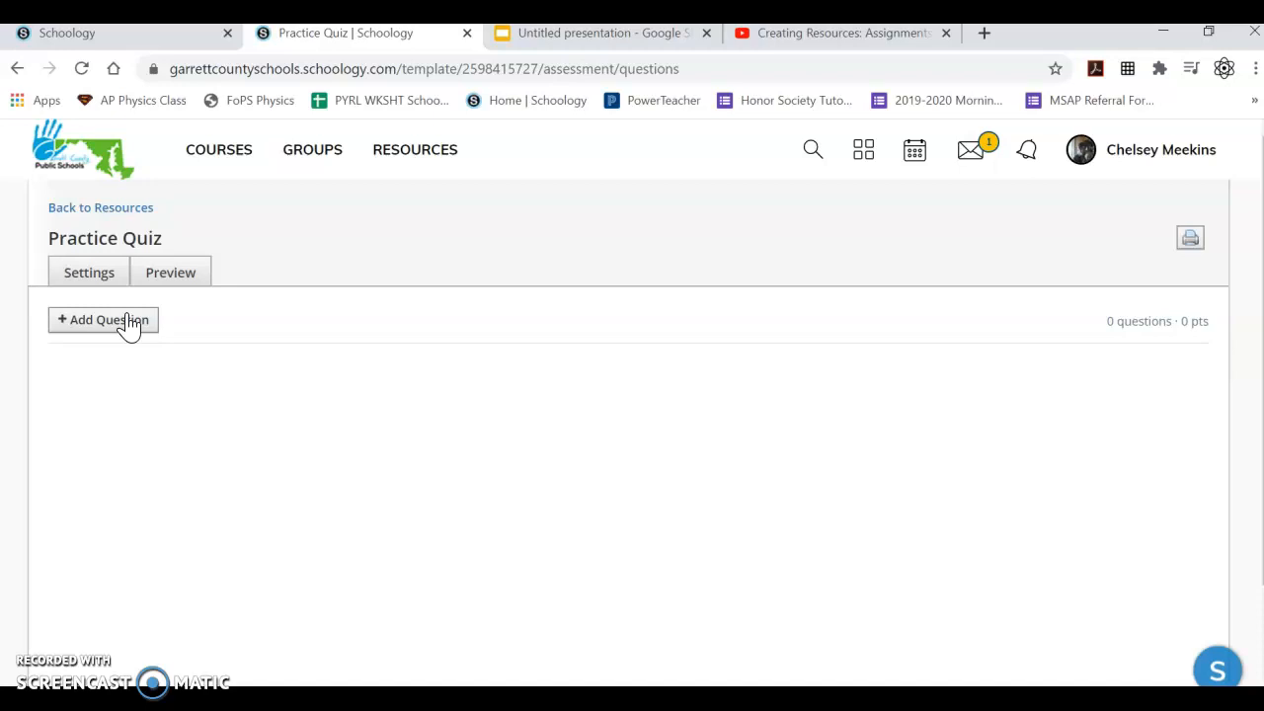
pyautogui.click(129, 323)
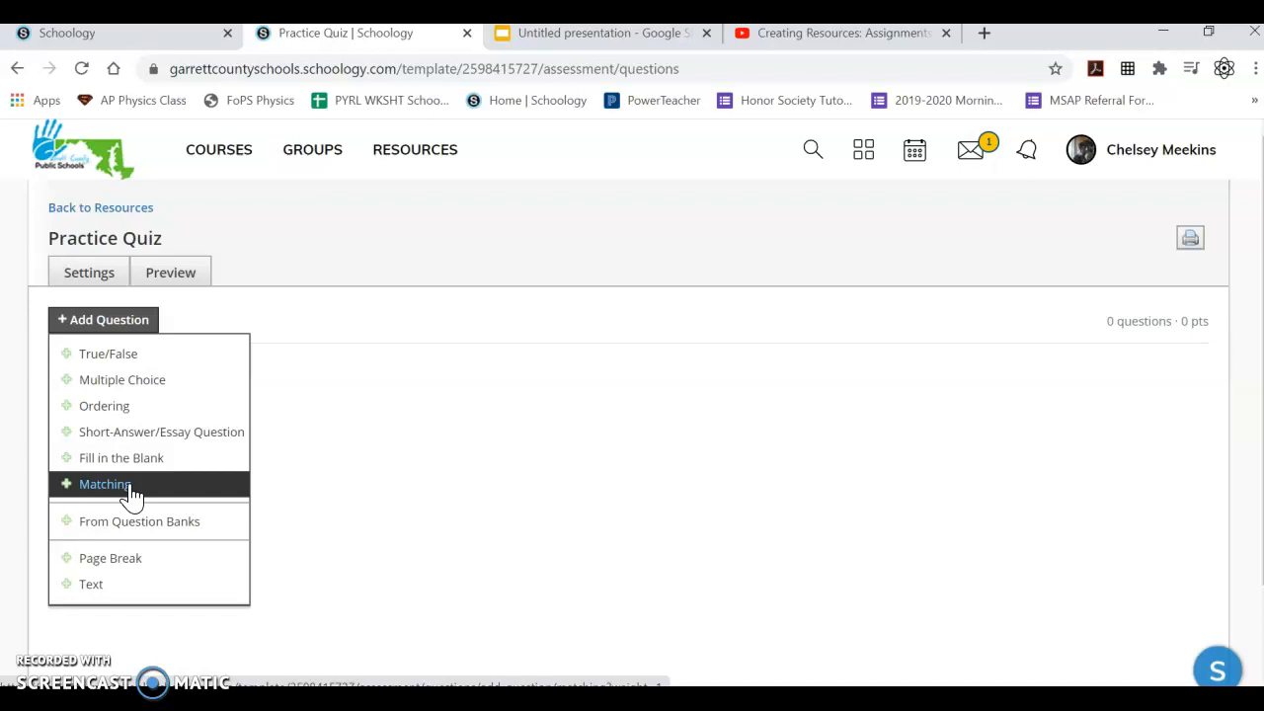
pyautogui.click(138, 432)
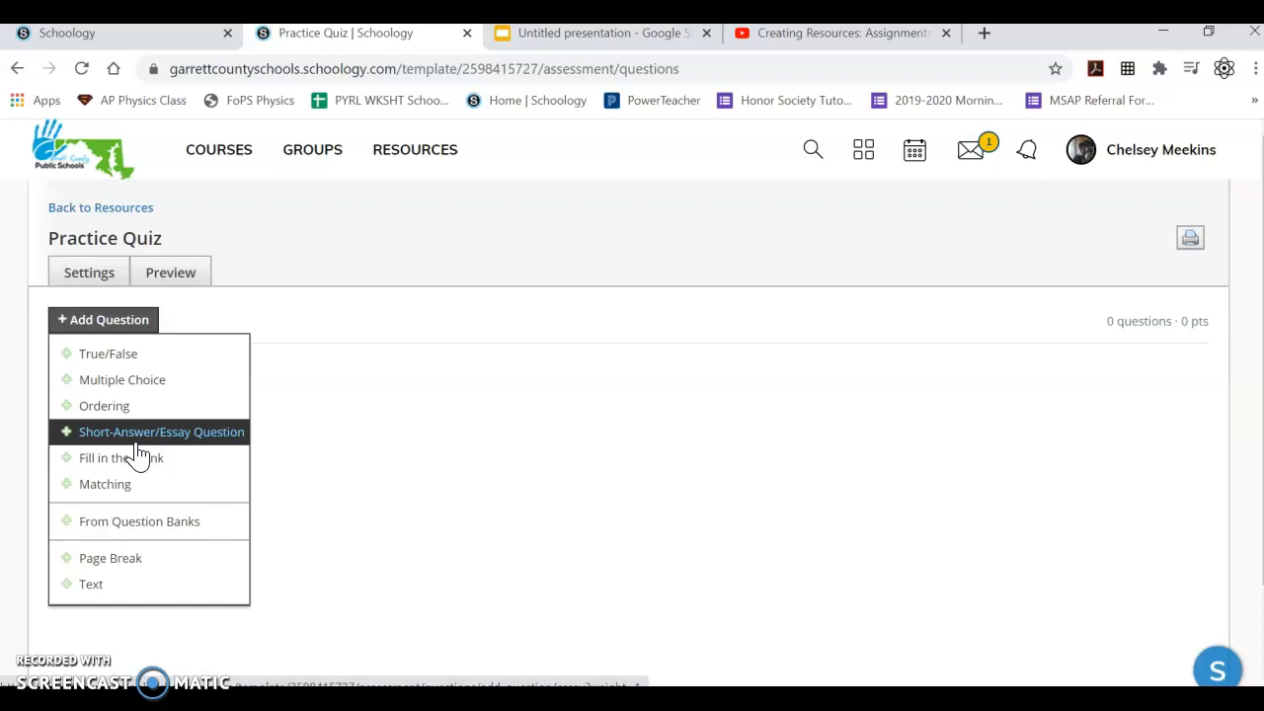
pyautogui.click(139, 440)
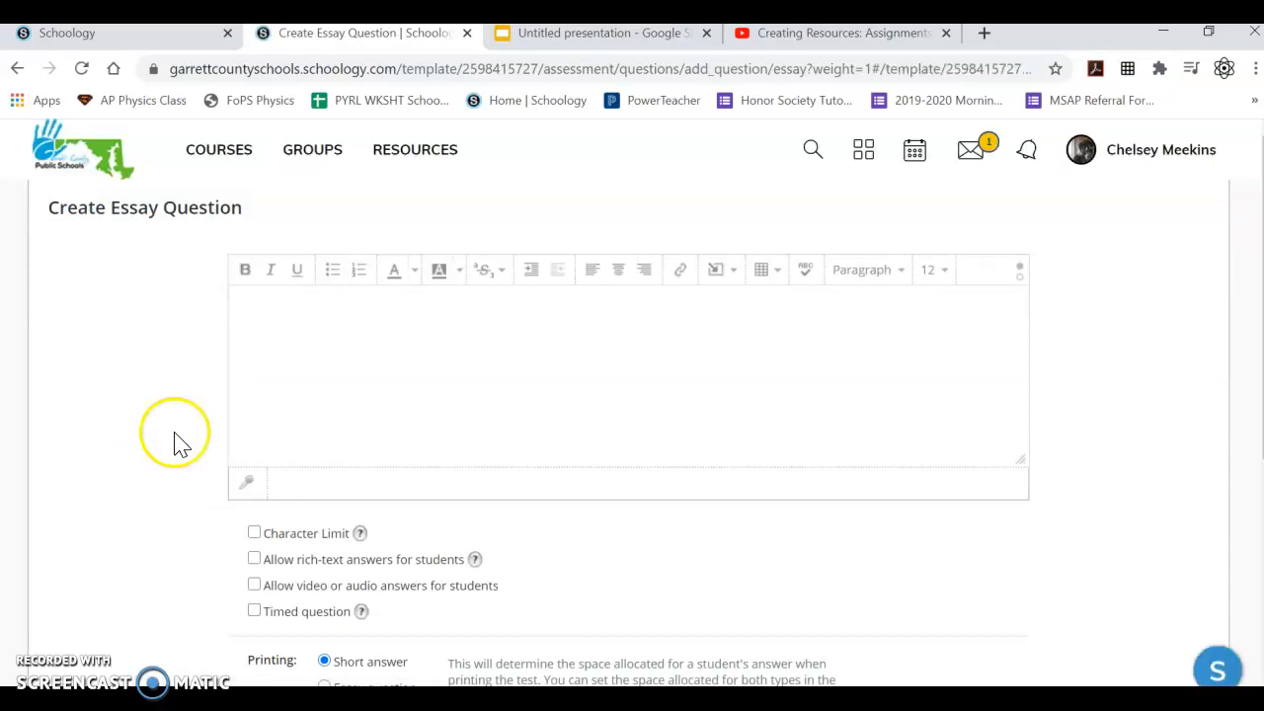
pyautogui.click(277, 322)
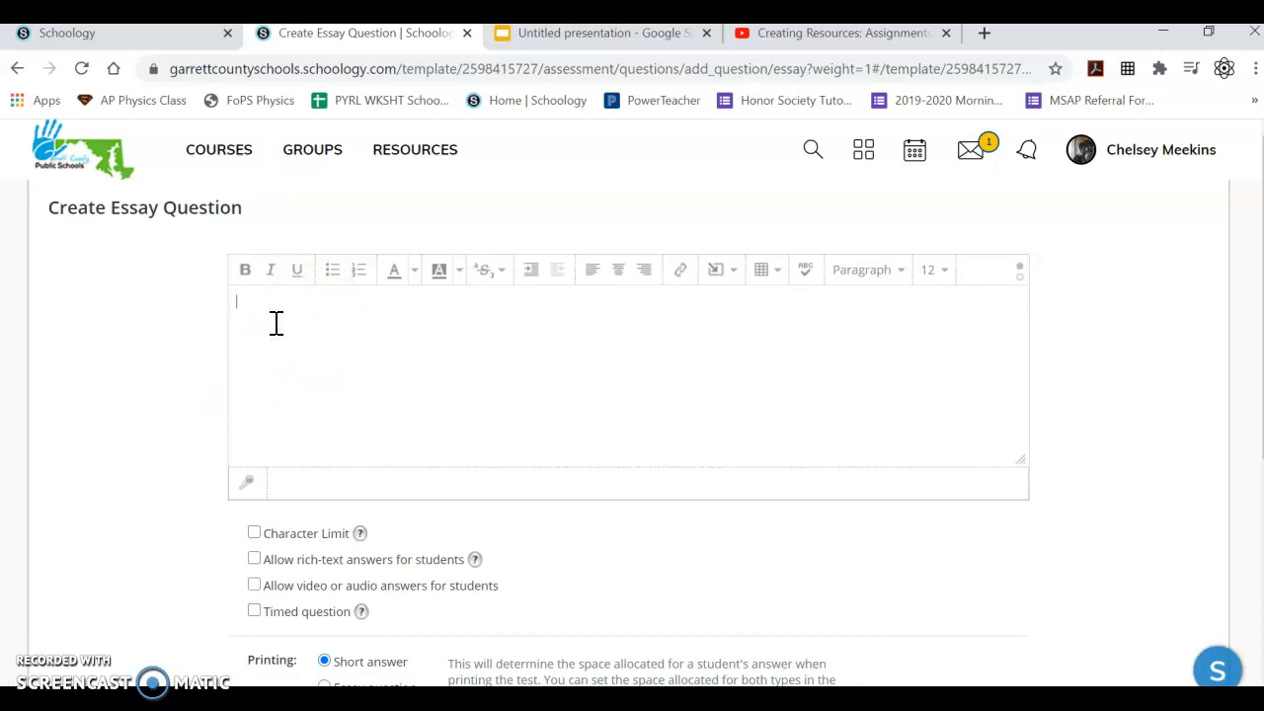
pyautogui.write('Write the formula for sodium chloride.')
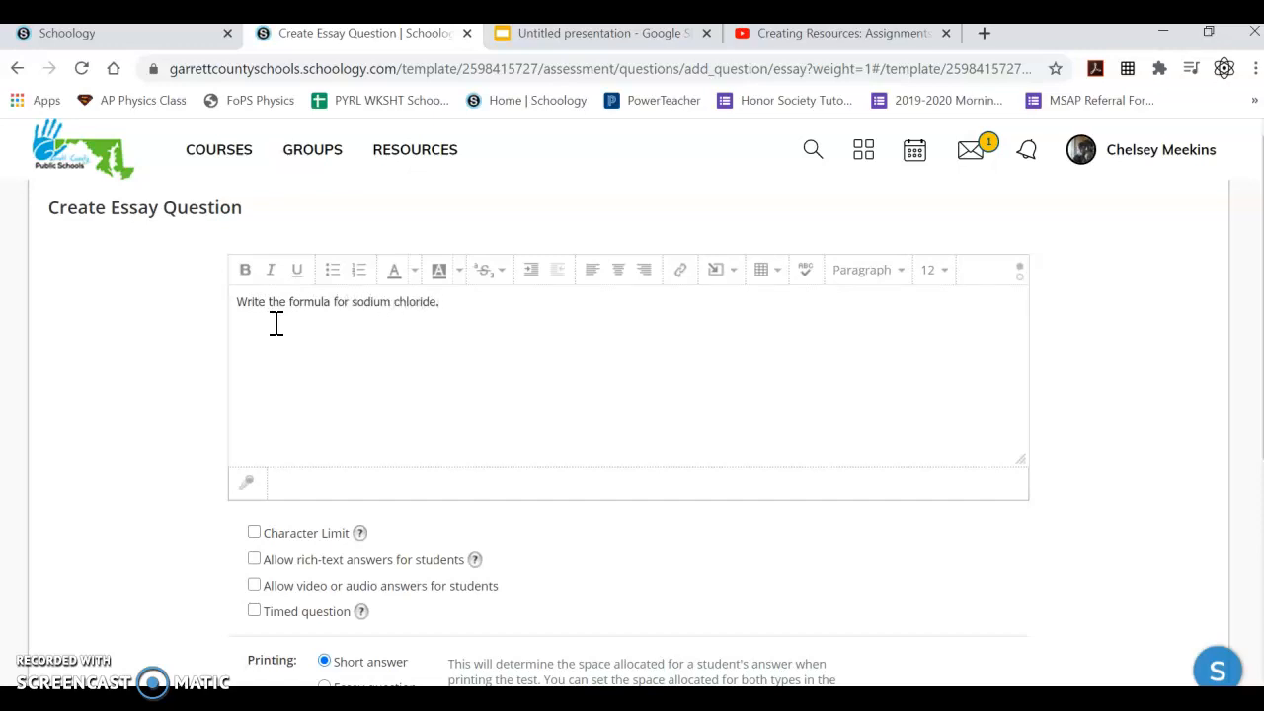
pyautogui.click(271, 344)
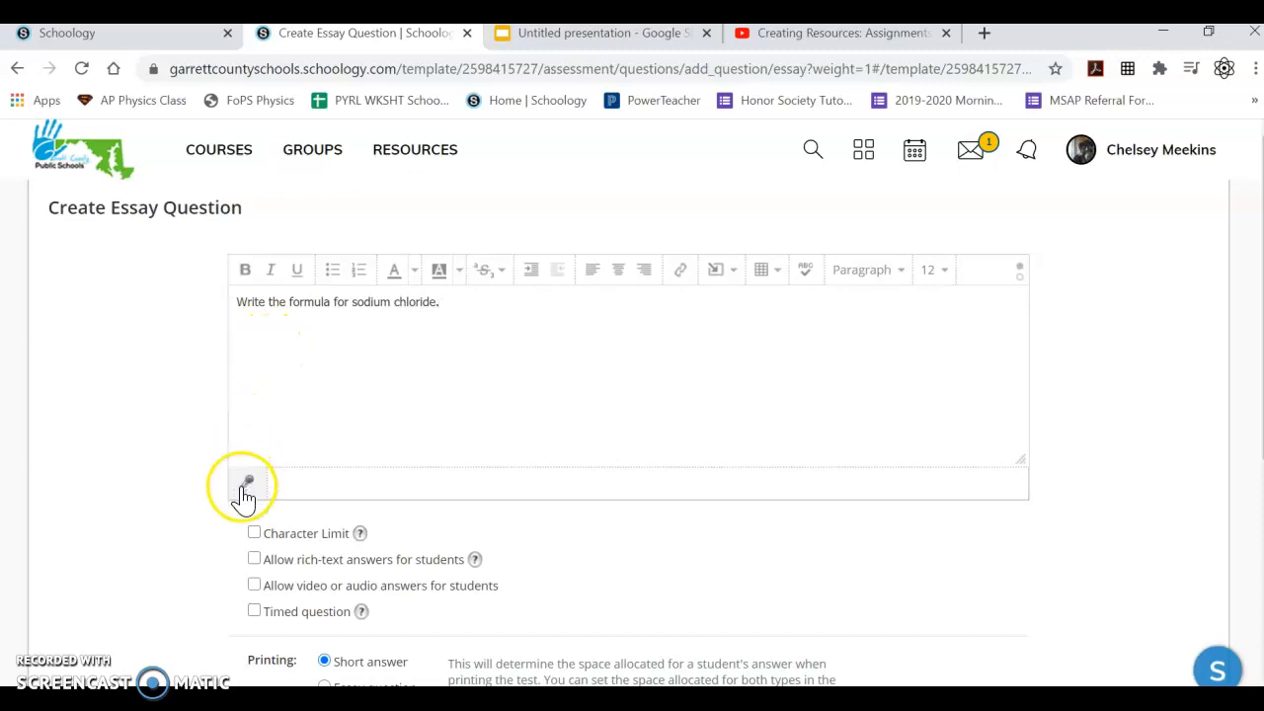
pyautogui.click(254, 559)
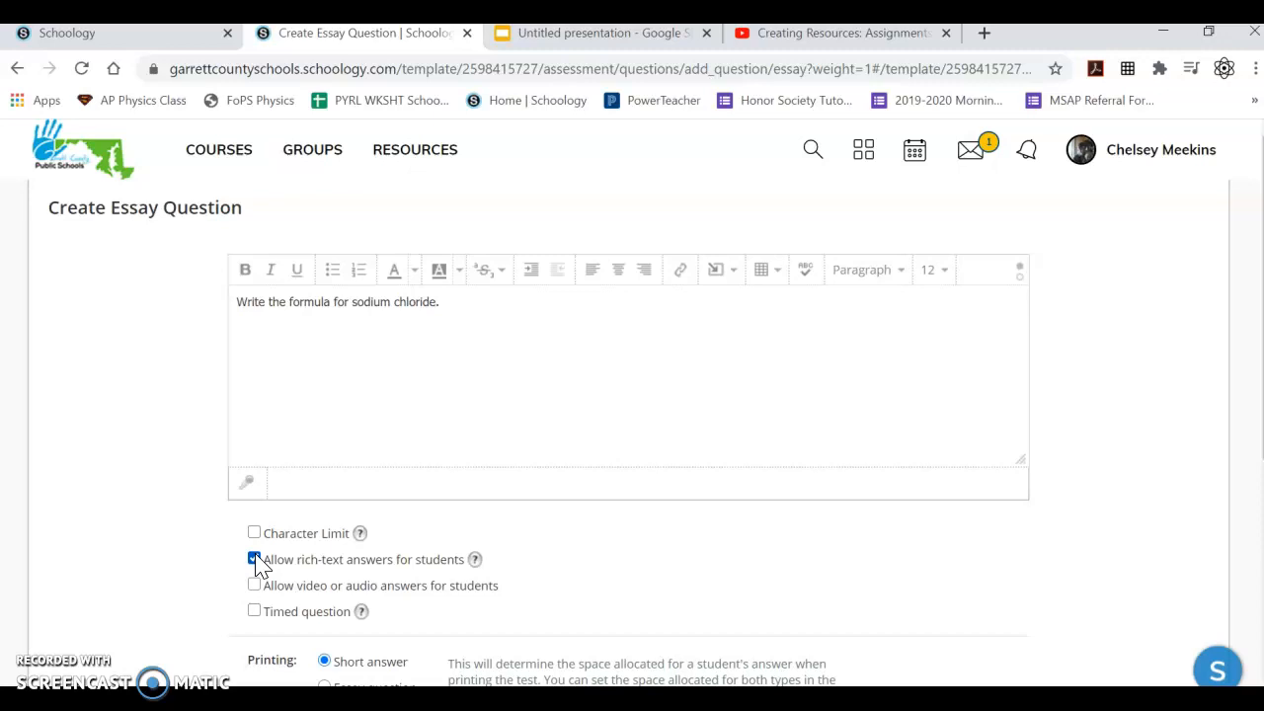
# Examine the equation editor's symbol palettes, from operators to Greek letters, and close it without inserting a formula
pyautogui.click(715, 269)
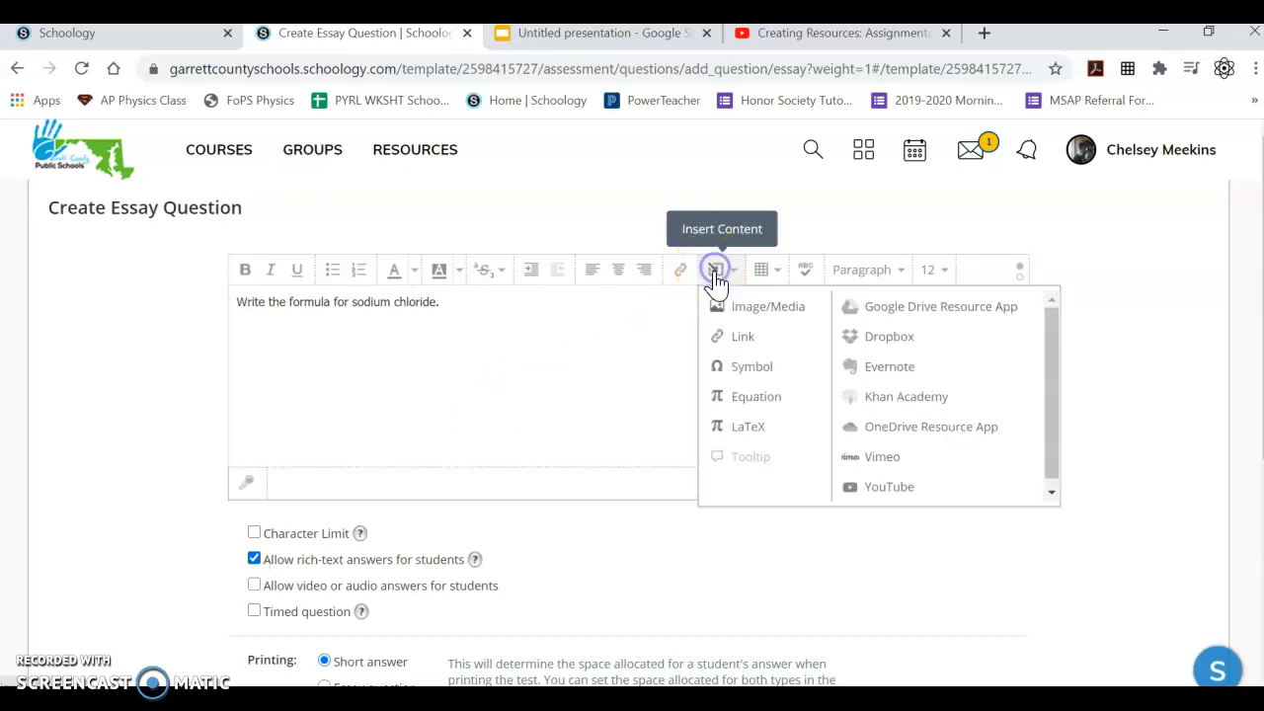
pyautogui.click(732, 400)
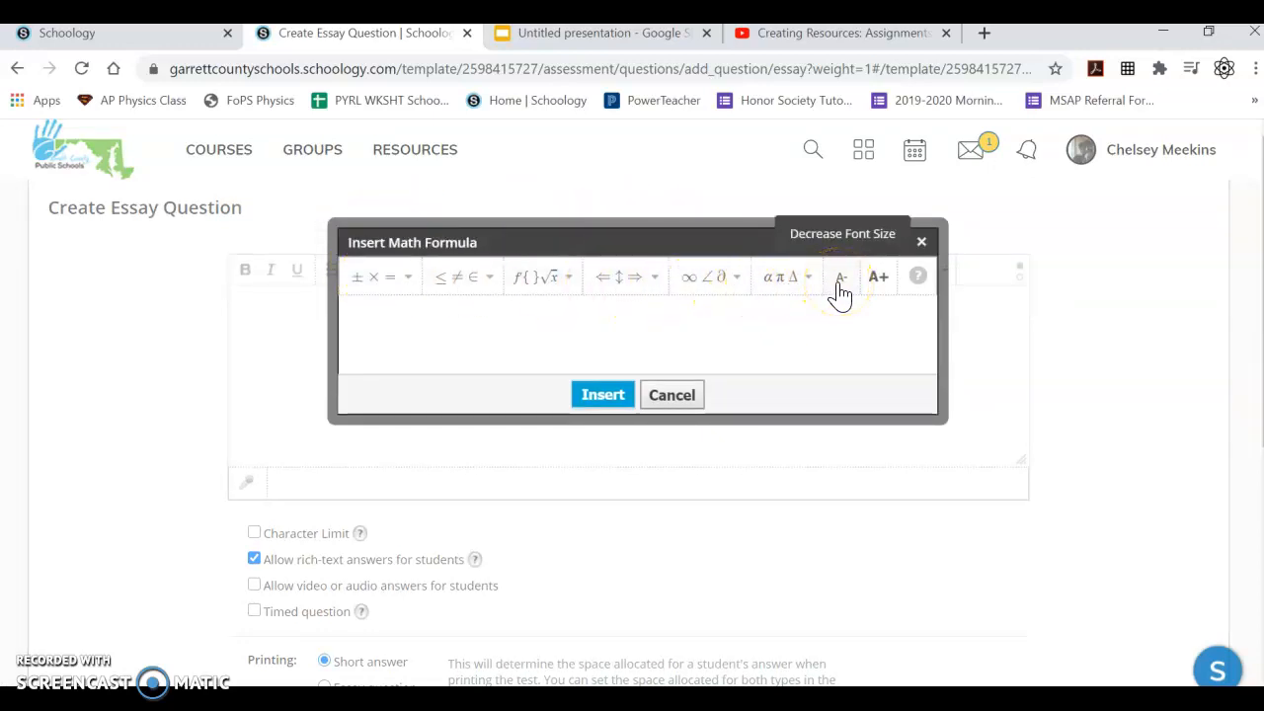
pyautogui.click(403, 277)
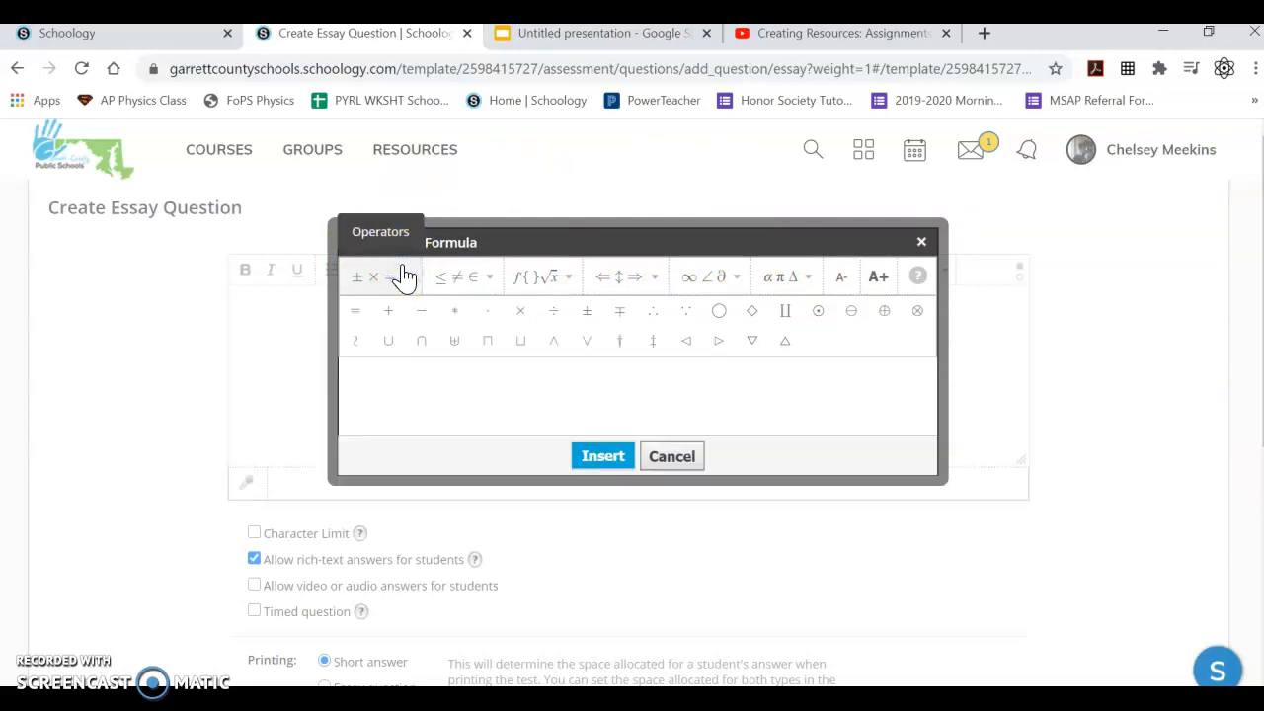
pyautogui.click(479, 281)
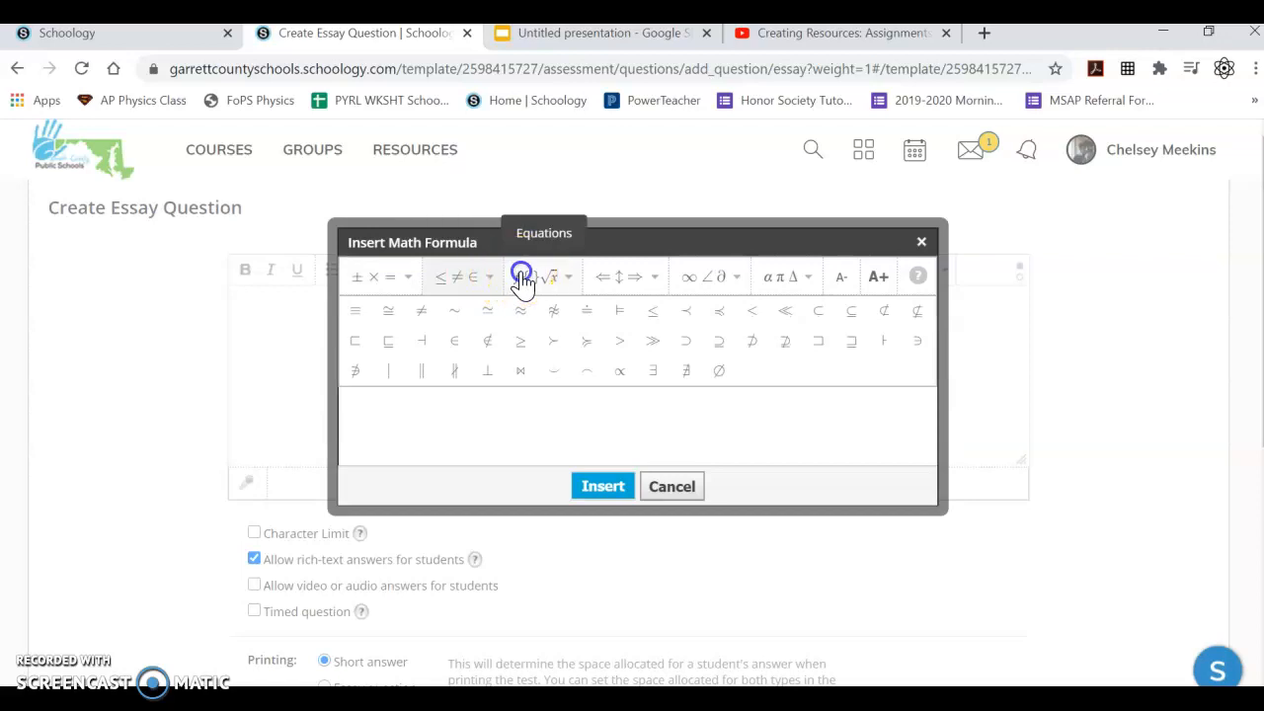
pyautogui.click(523, 278)
pyautogui.click(612, 280)
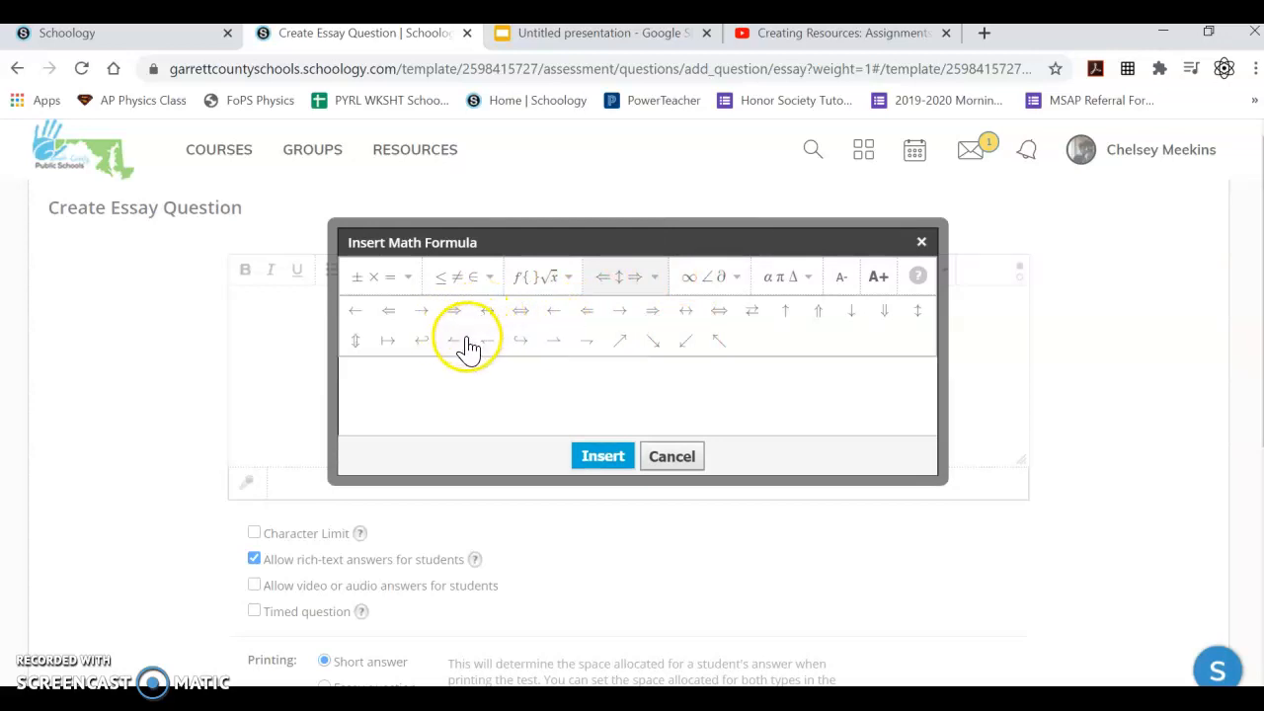
pyautogui.click(731, 278)
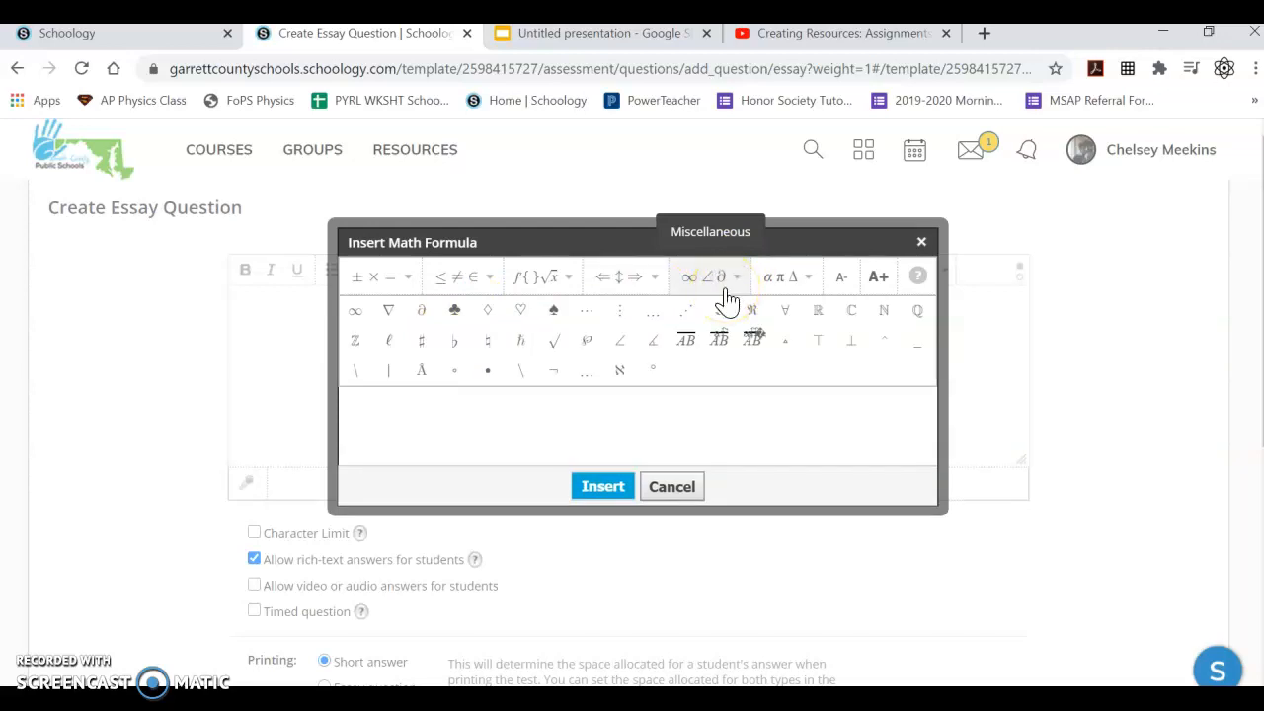
pyautogui.click(770, 284)
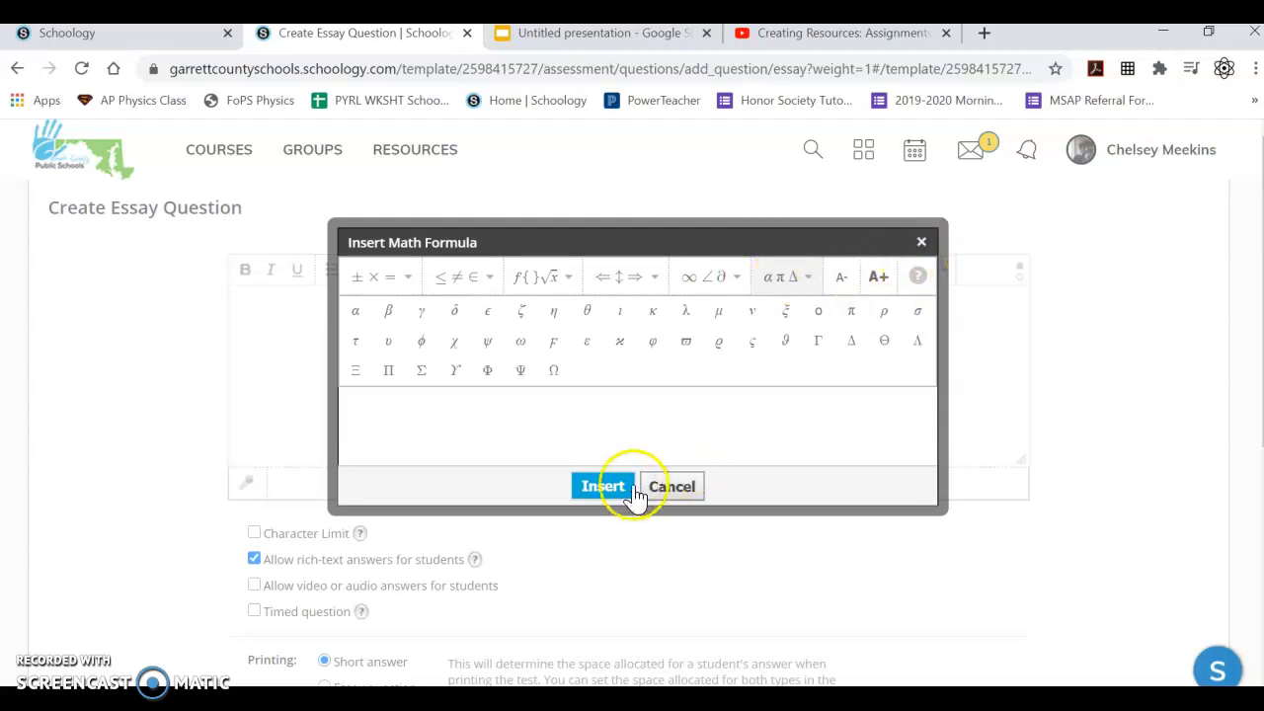
pyautogui.click(672, 486)
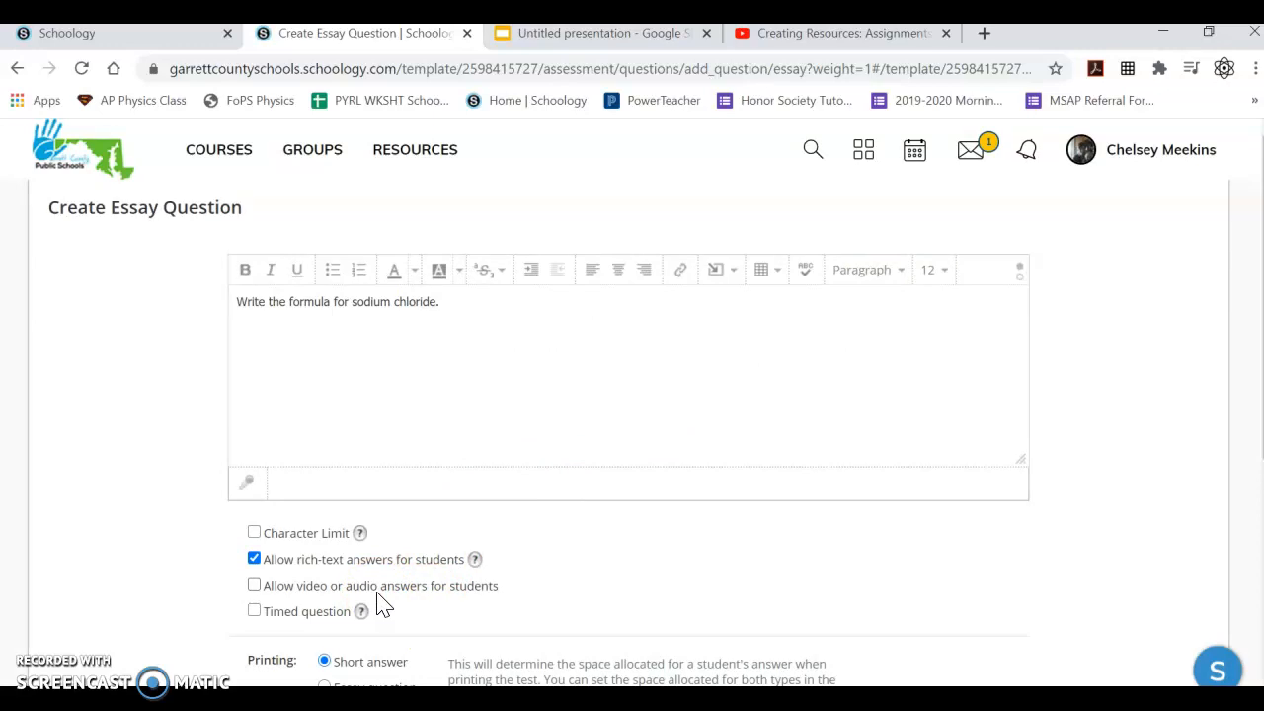
# Set the essay question's grading to 0 points and create the question
pyautogui.scroll(-2, 383, 606)
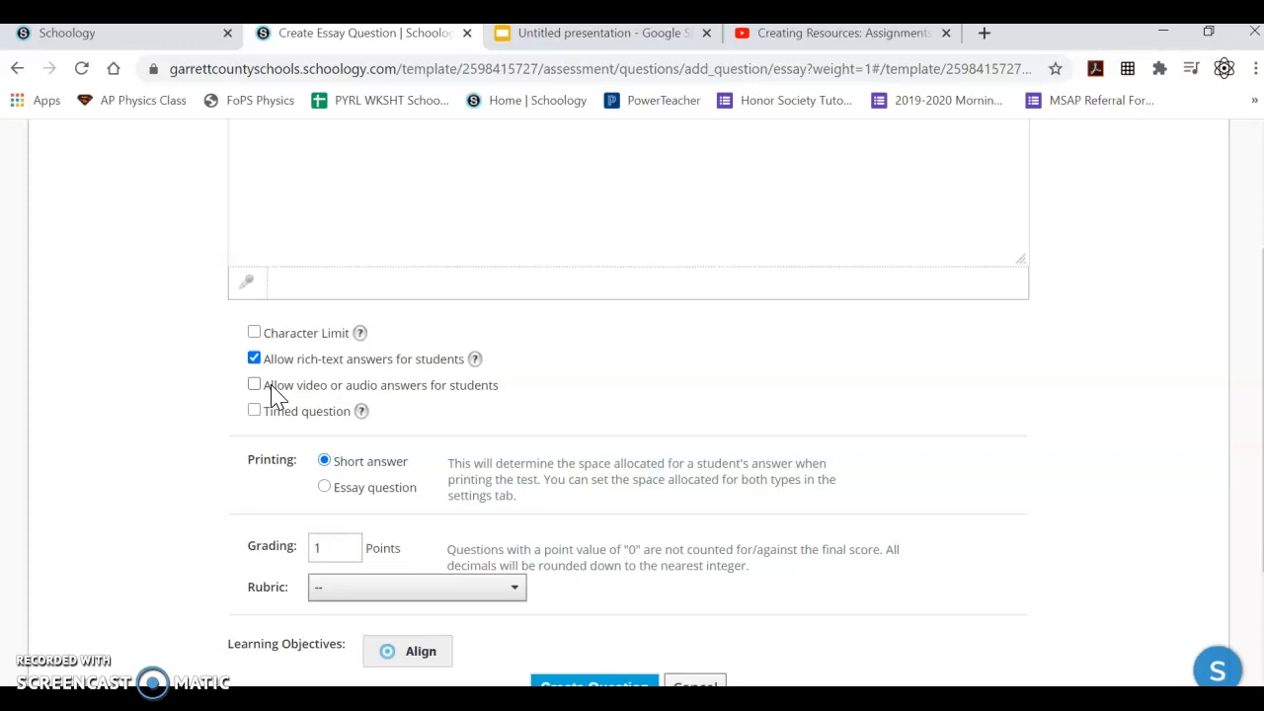
pyautogui.click(340, 550)
pyautogui.press('BackSpace')
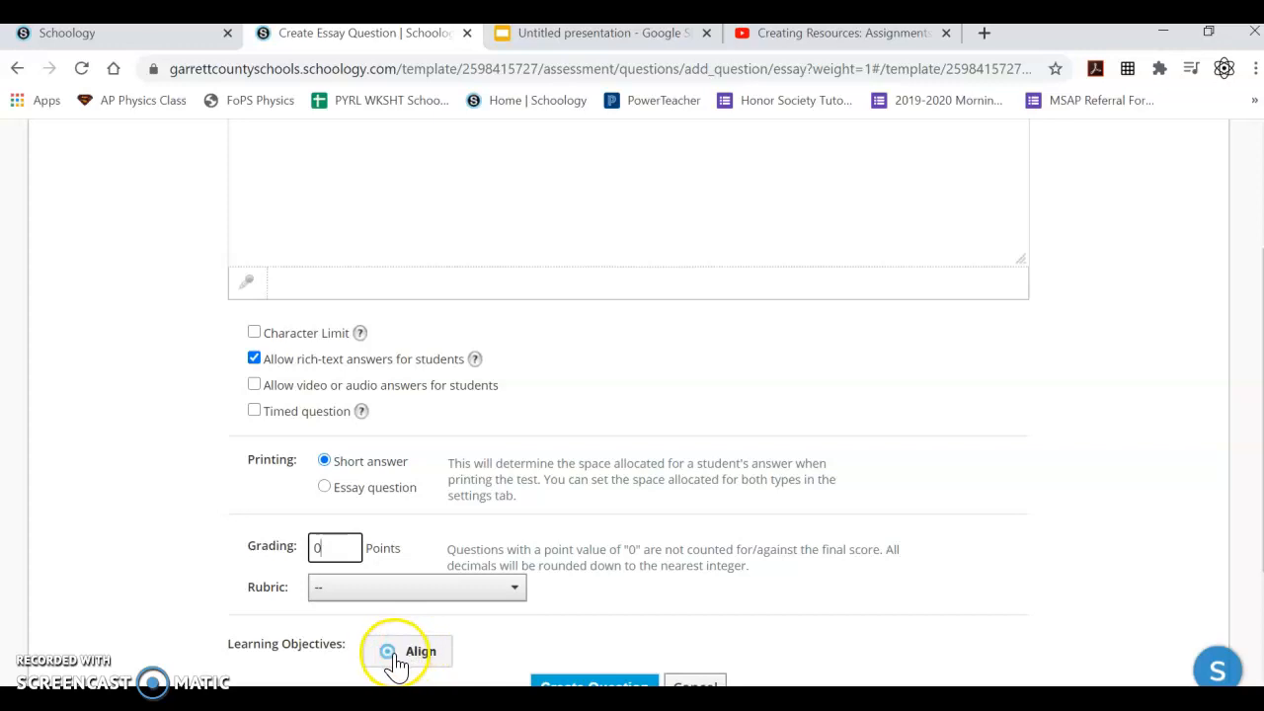
pyautogui.scroll(-1, 825, 599)
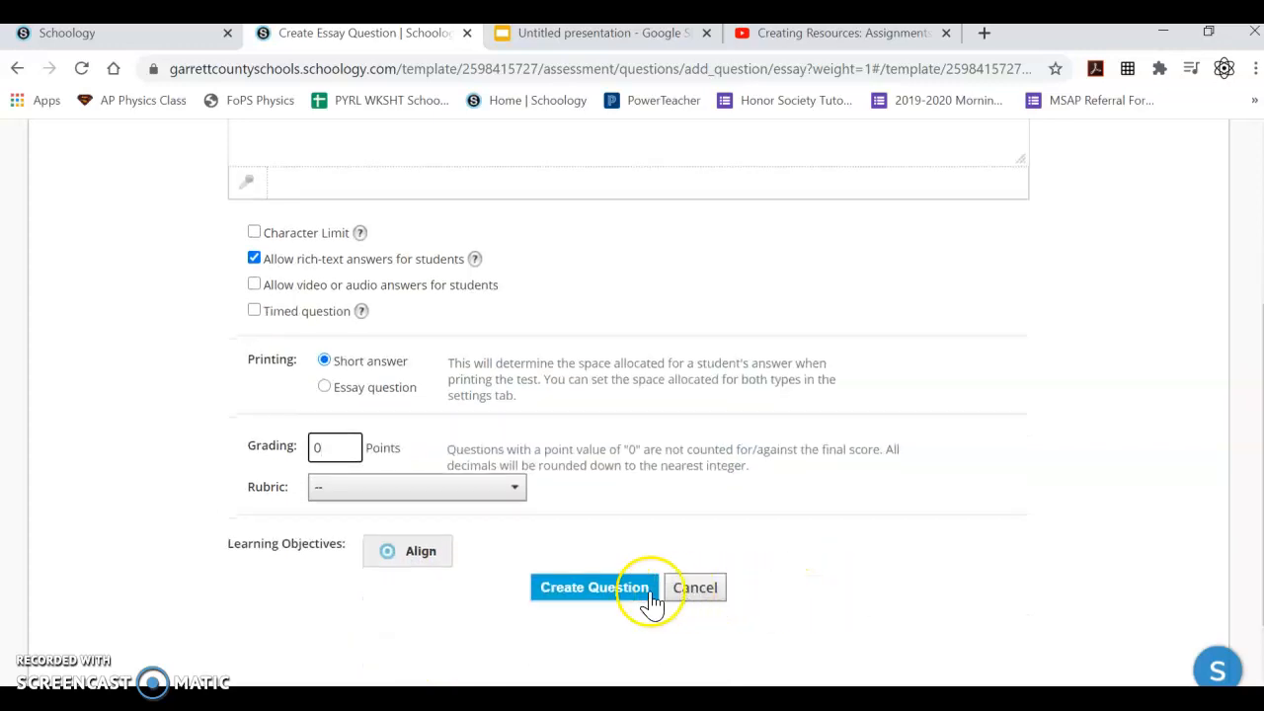
pyautogui.click(618, 600)
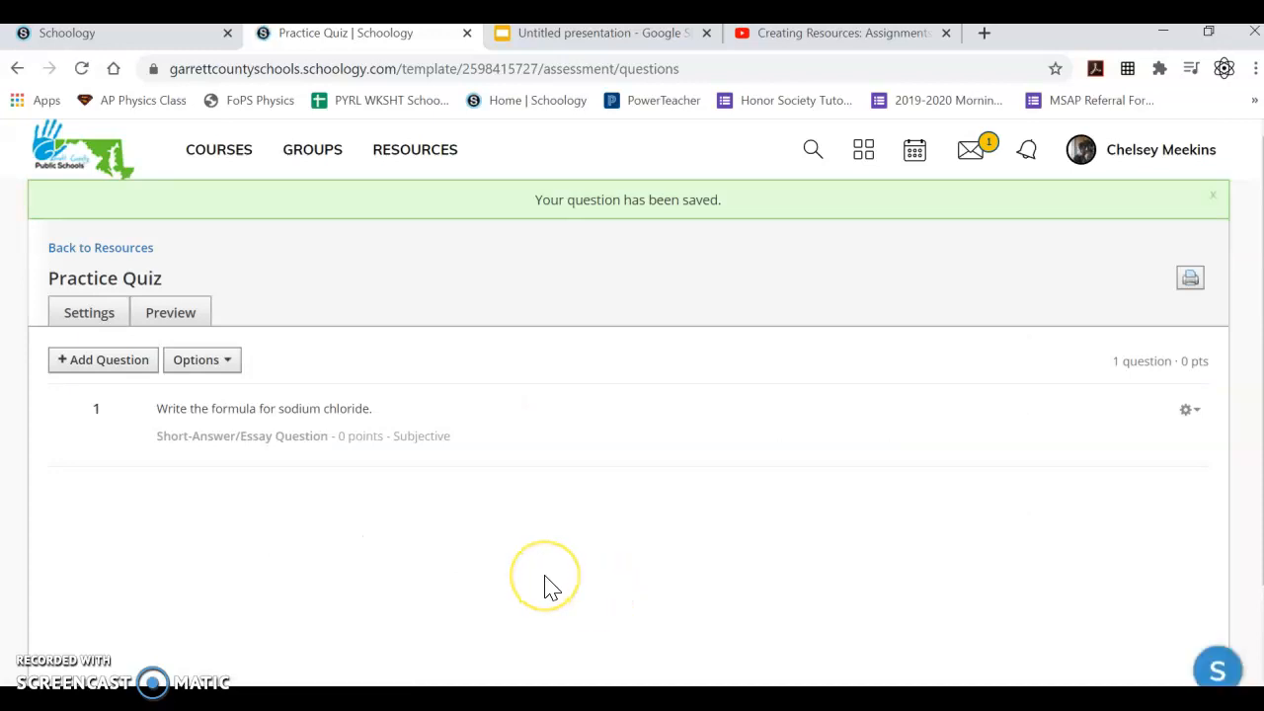
# Start a True/False question reading "Is today Wednesday?" and turn on spellcheck for its text
pyautogui.click(108, 366)
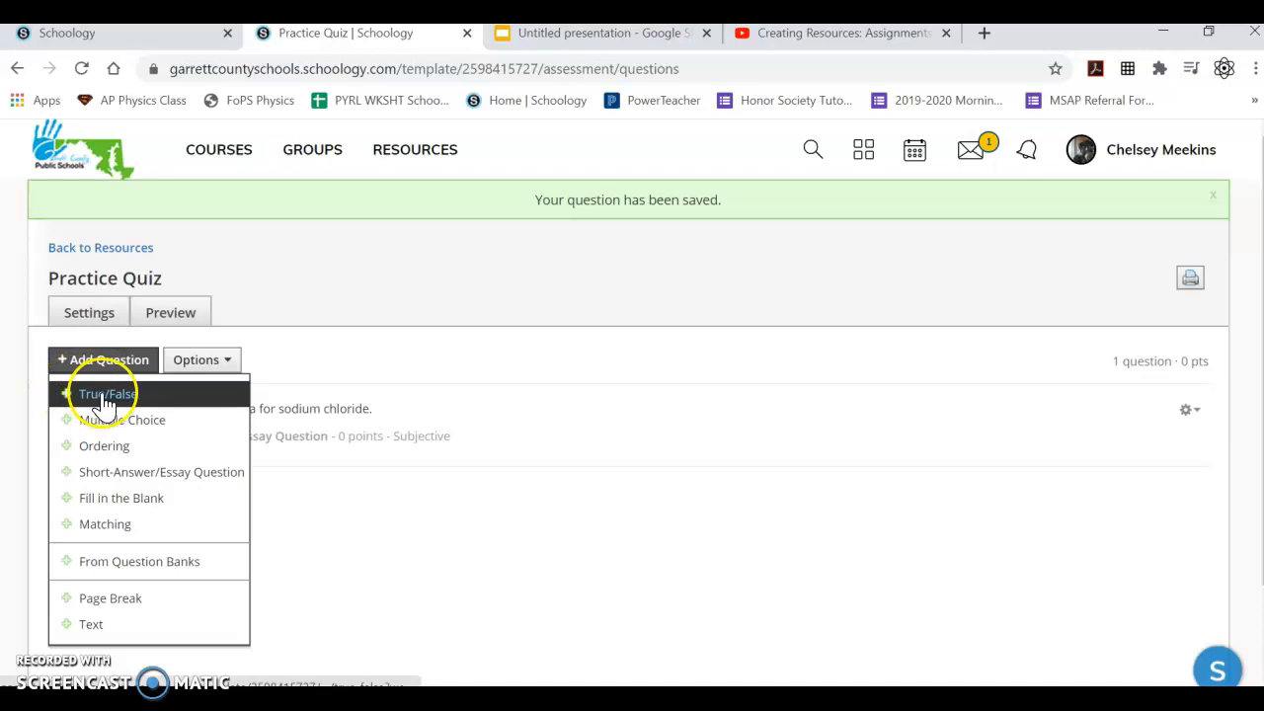
pyautogui.click(107, 395)
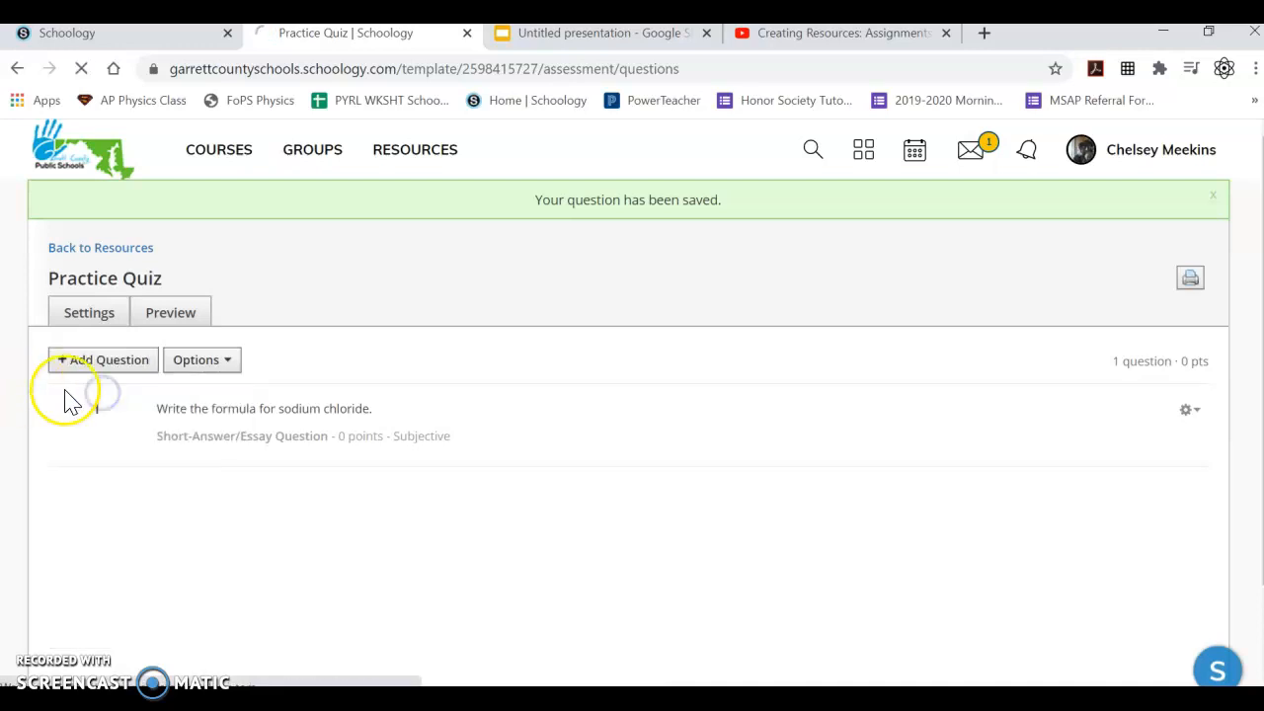
pyautogui.click(327, 461)
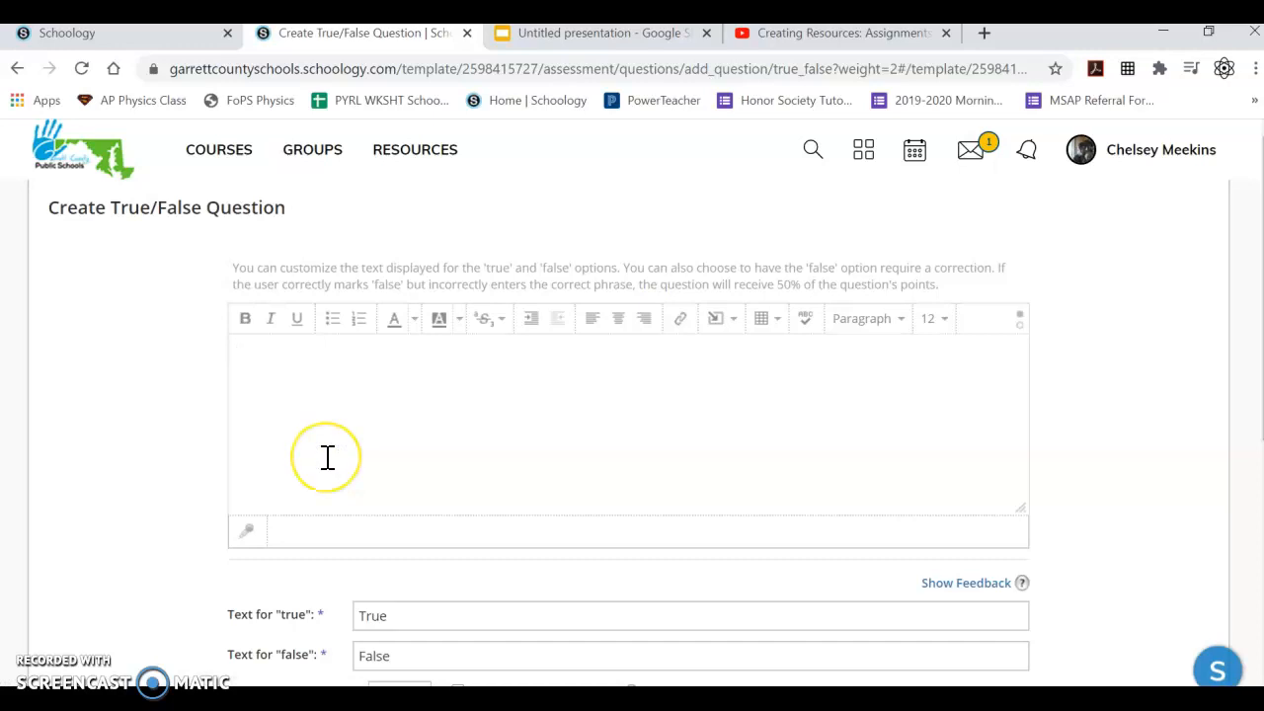
pyautogui.click(322, 469)
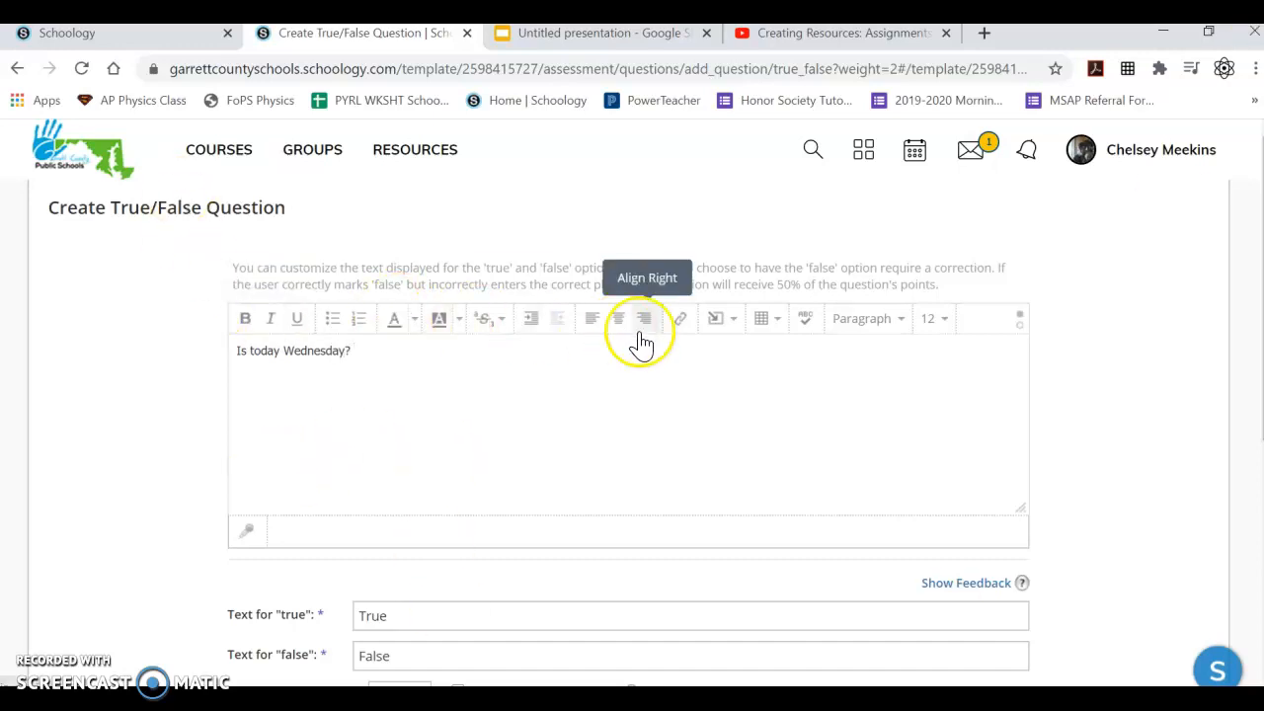
pyautogui.click(807, 338)
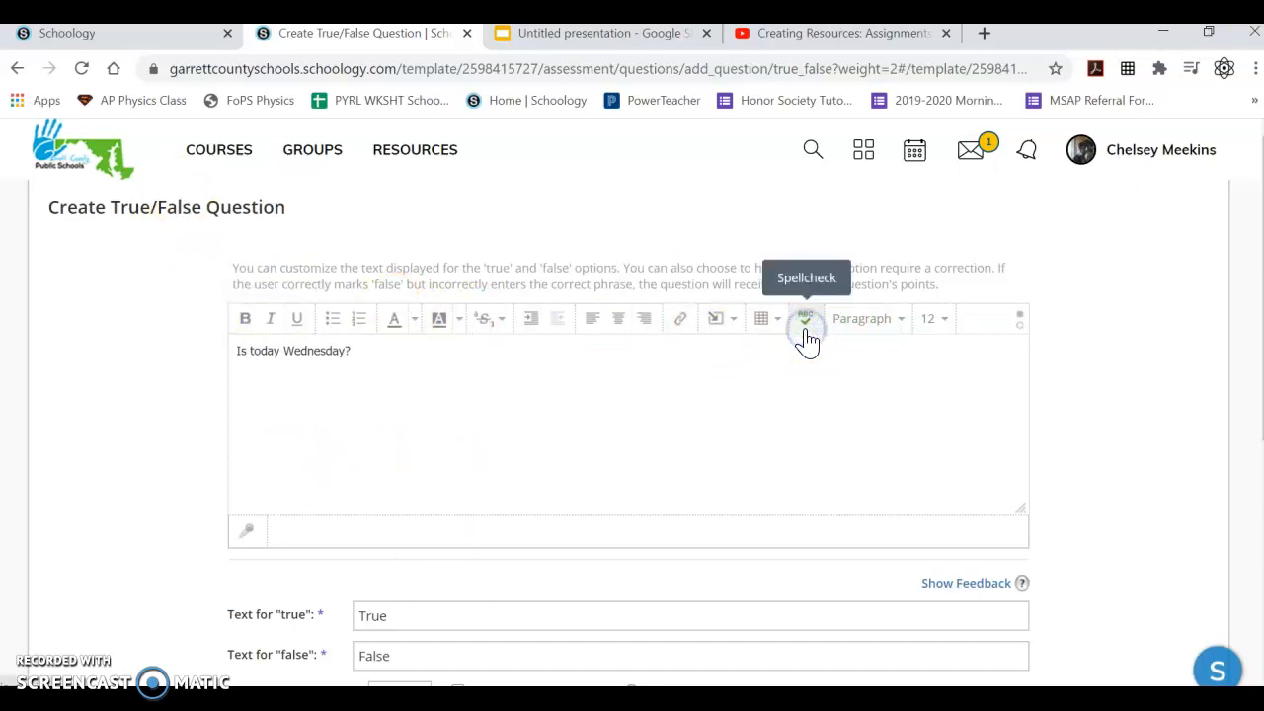
pyautogui.click(682, 401)
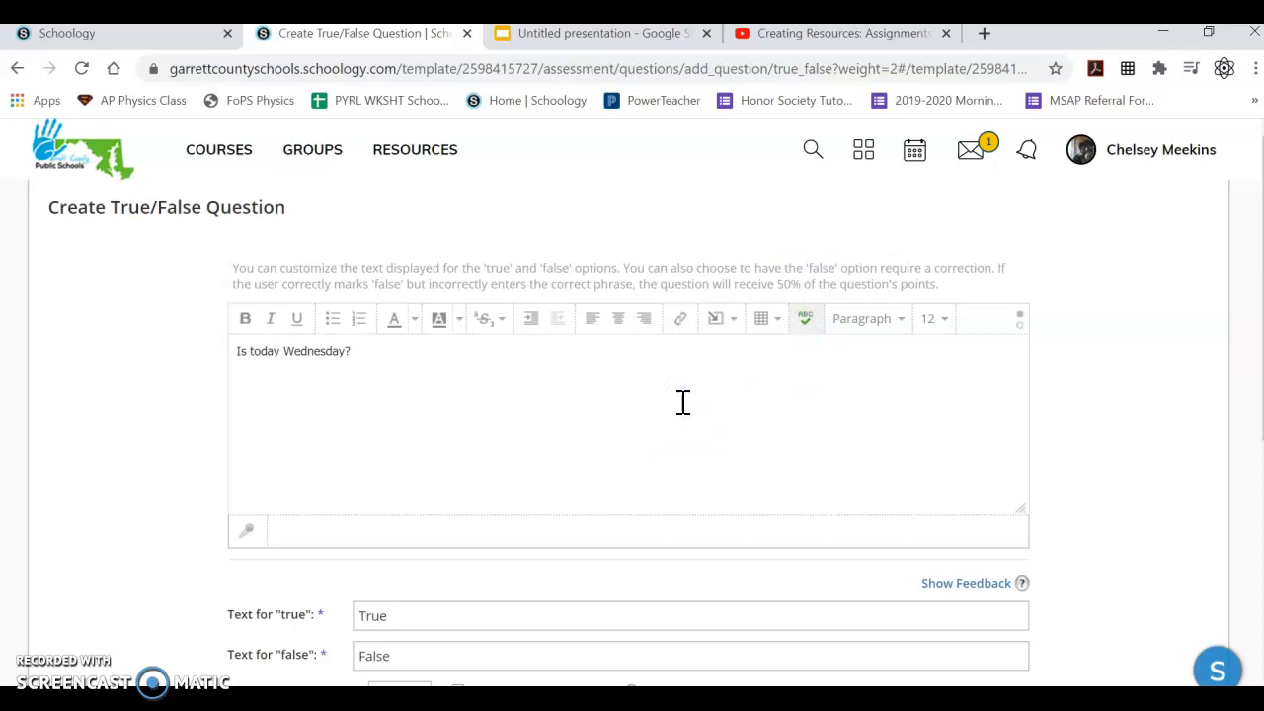
# Set the true/false question's answer labels to "Yes" for true and "No" for false
pyautogui.click(443, 615)
pyautogui.press('BackSpace')
pyautogui.press('BackSpace')
pyautogui.press('BackSpace')
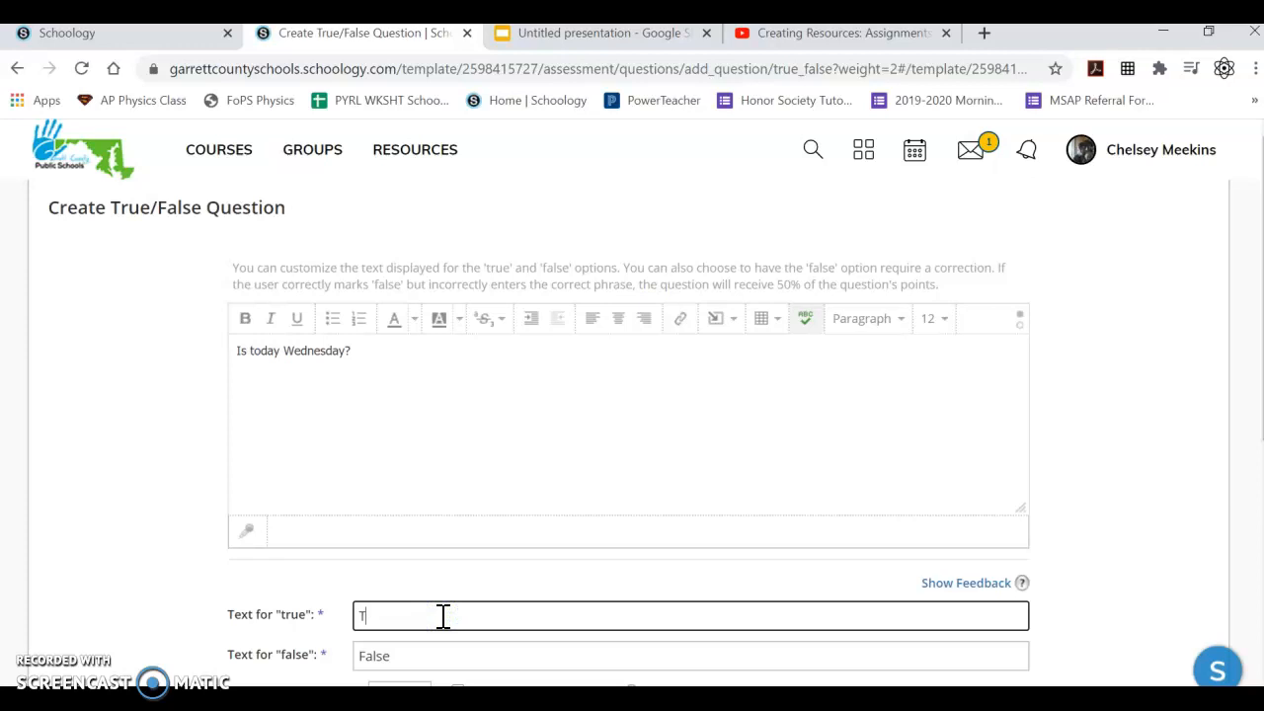
pyautogui.write('Yes')
pyautogui.click(412, 642)
pyautogui.press('BackSpace')
pyautogui.press('BackSpace')
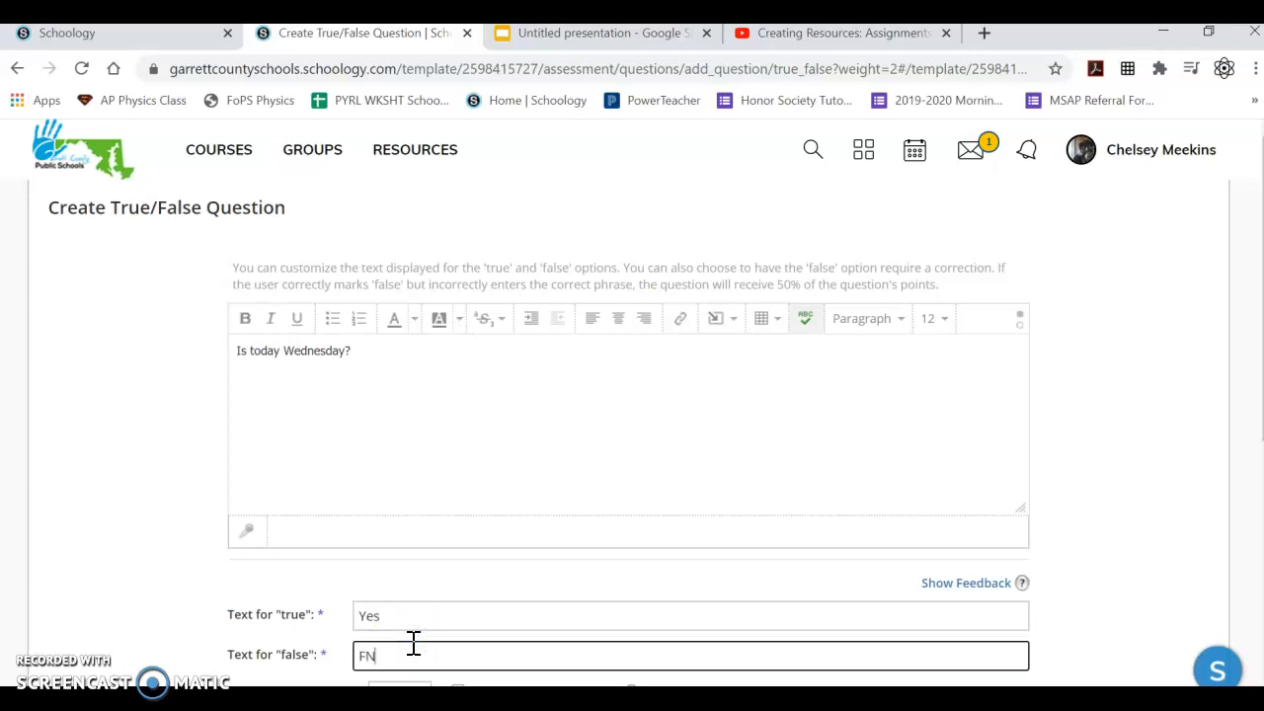
pyautogui.write('No')
pyautogui.click(128, 604)
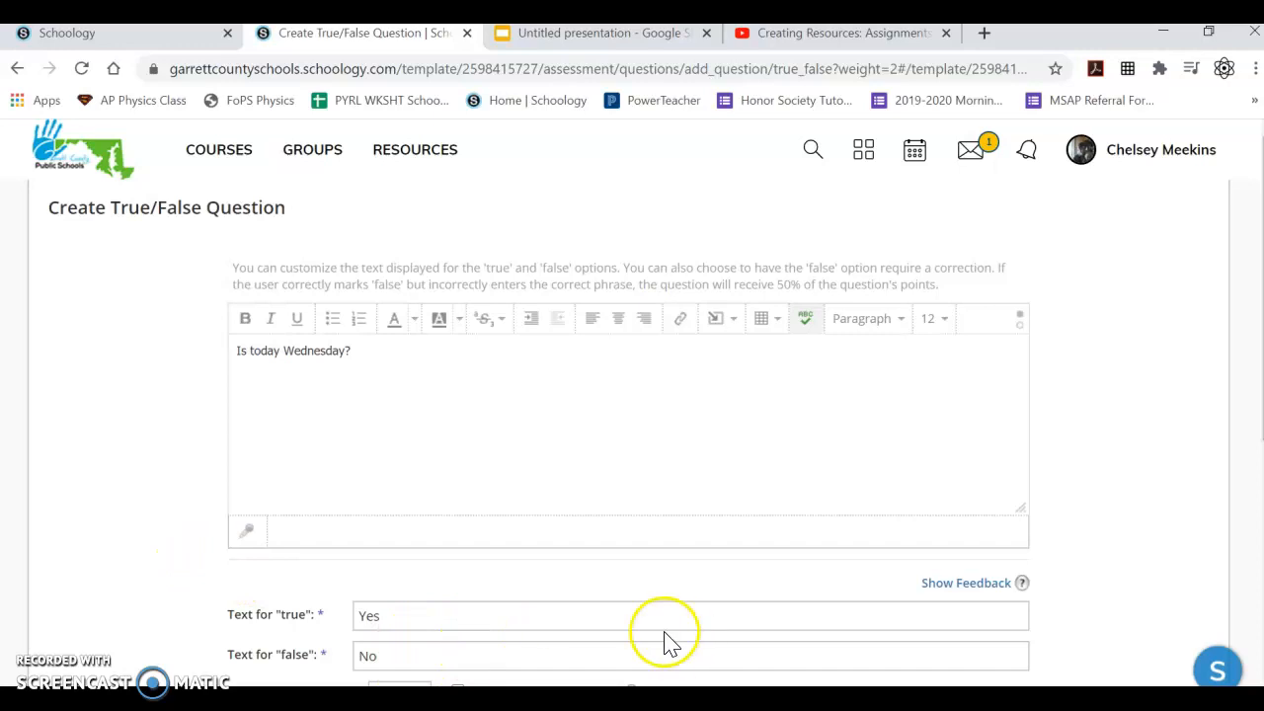
# Keep True as the correct answer, set the grading to 0 points and create the true/false question
pyautogui.scroll(-2, 705, 652)
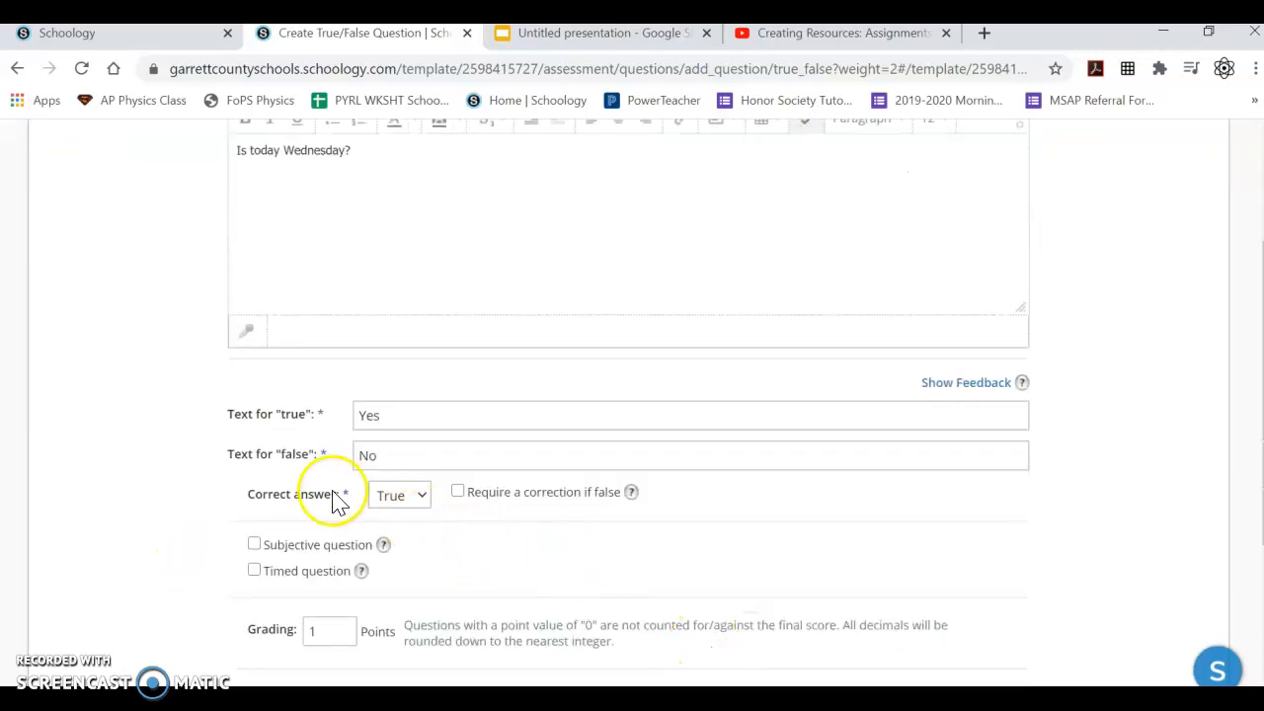
pyautogui.click(413, 511)
pyautogui.click(410, 528)
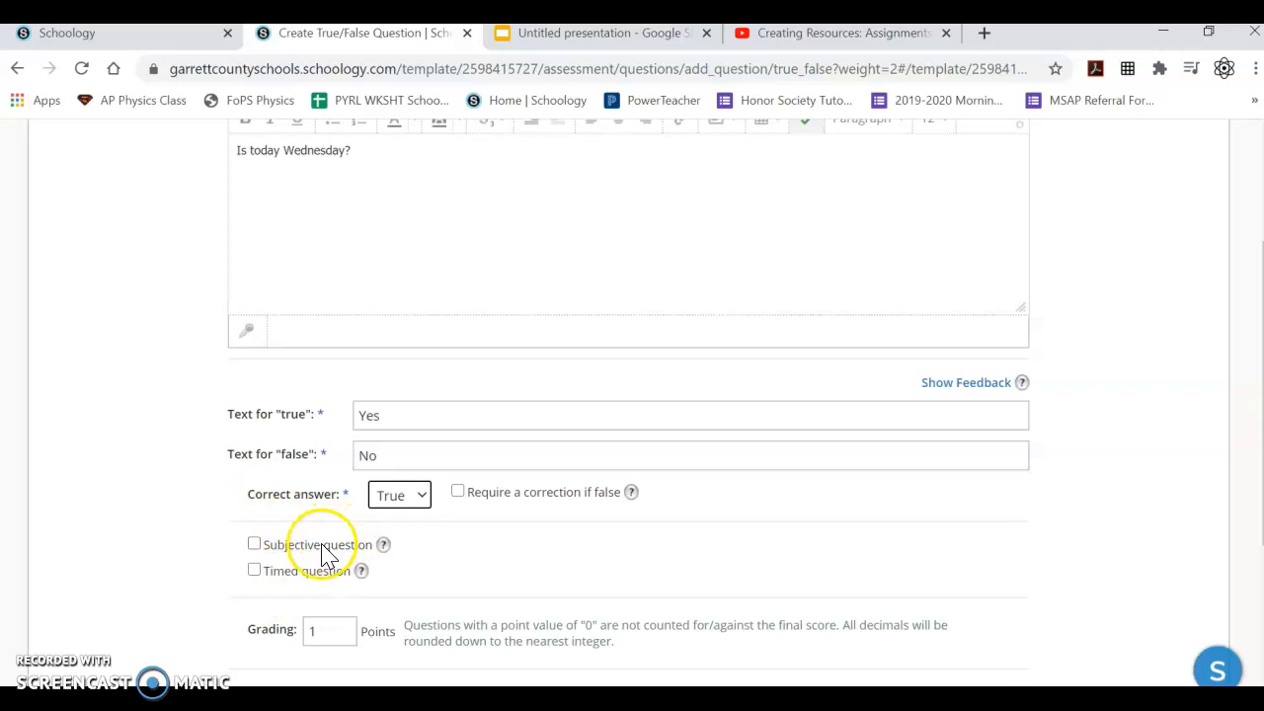
pyautogui.click(333, 622)
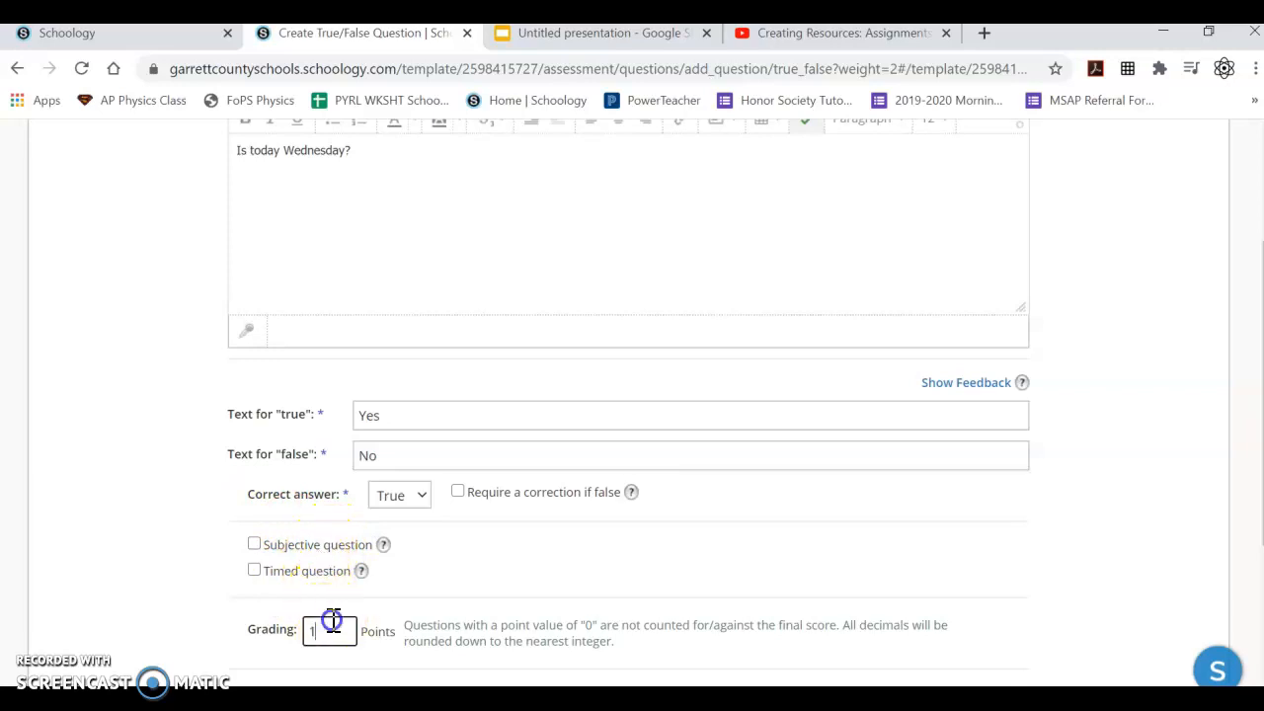
pyautogui.press('BackSpace')
pyautogui.write('0')
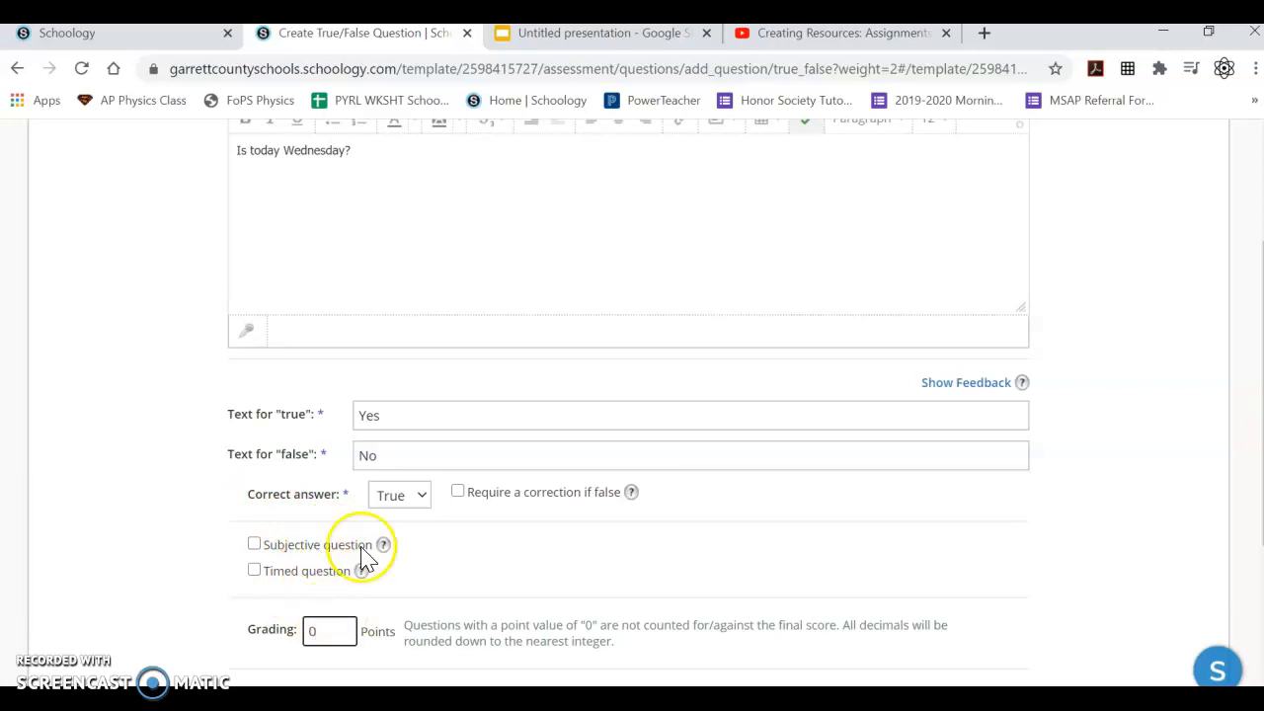
pyautogui.scroll(-1, 366, 550)
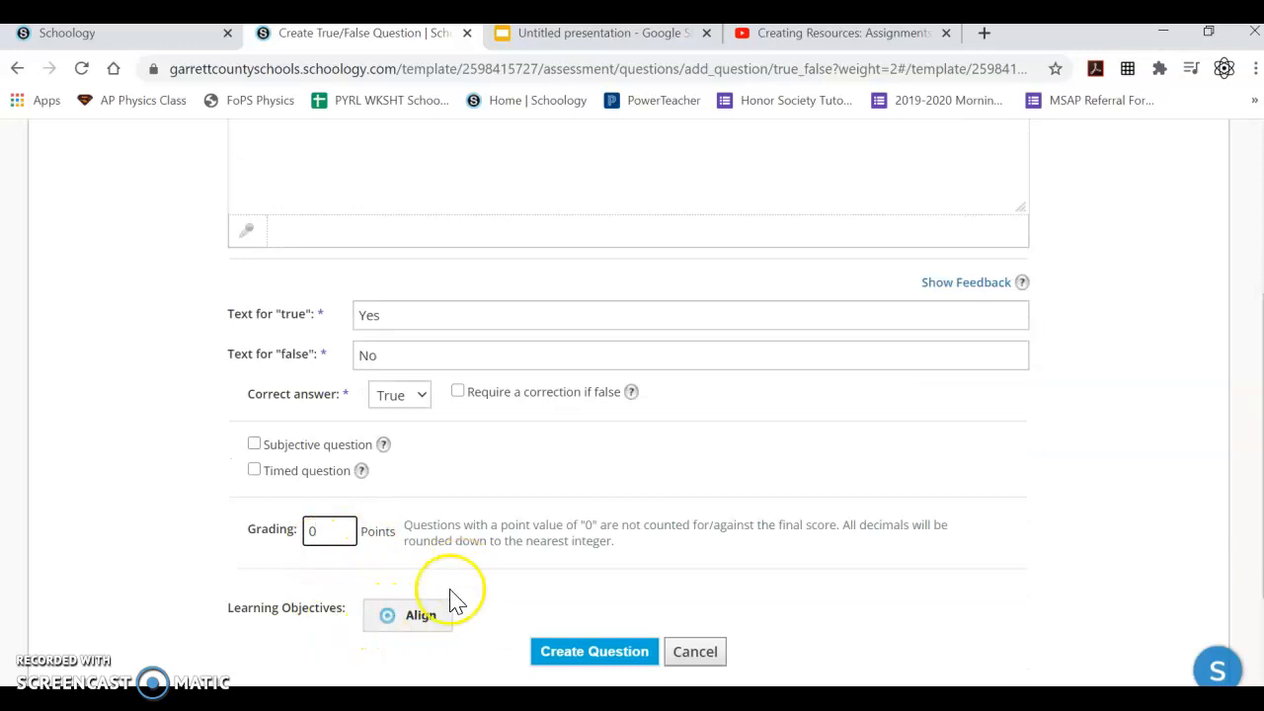
pyautogui.click(583, 654)
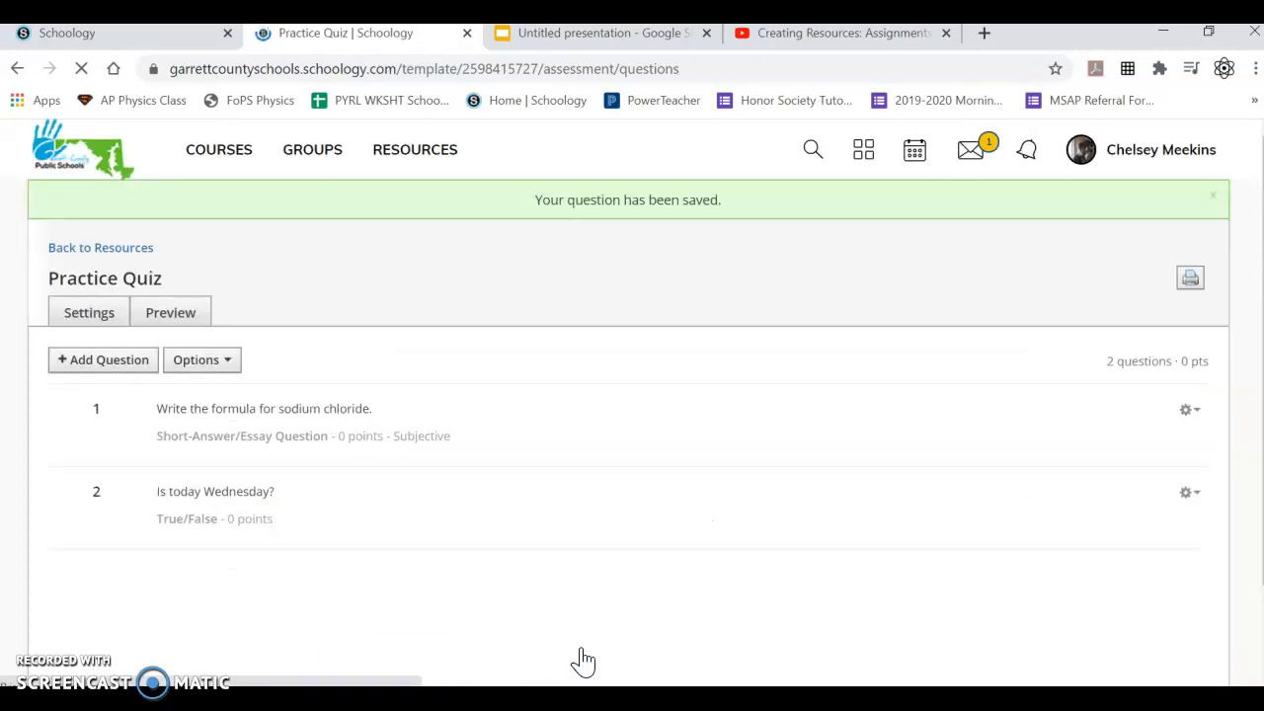
# Preview the Practice Quiz as a student would see it and look over both questions
pyautogui.click(201, 319)
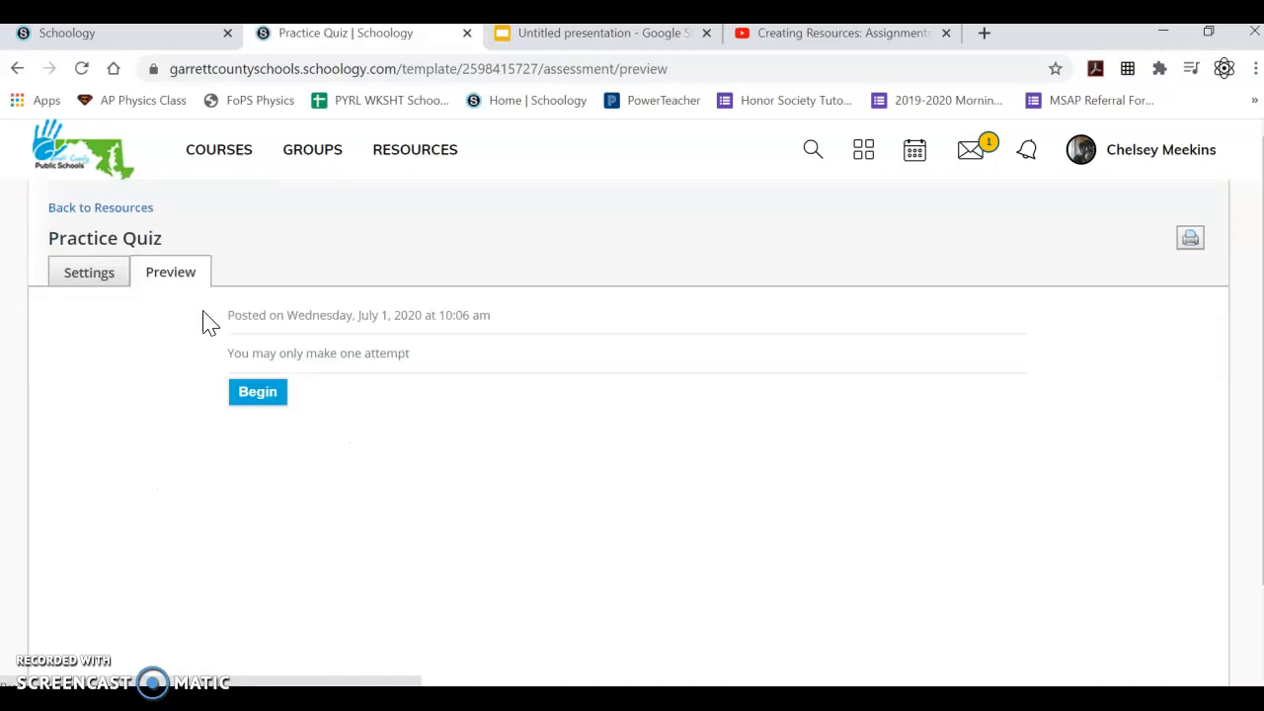
pyautogui.click(270, 394)
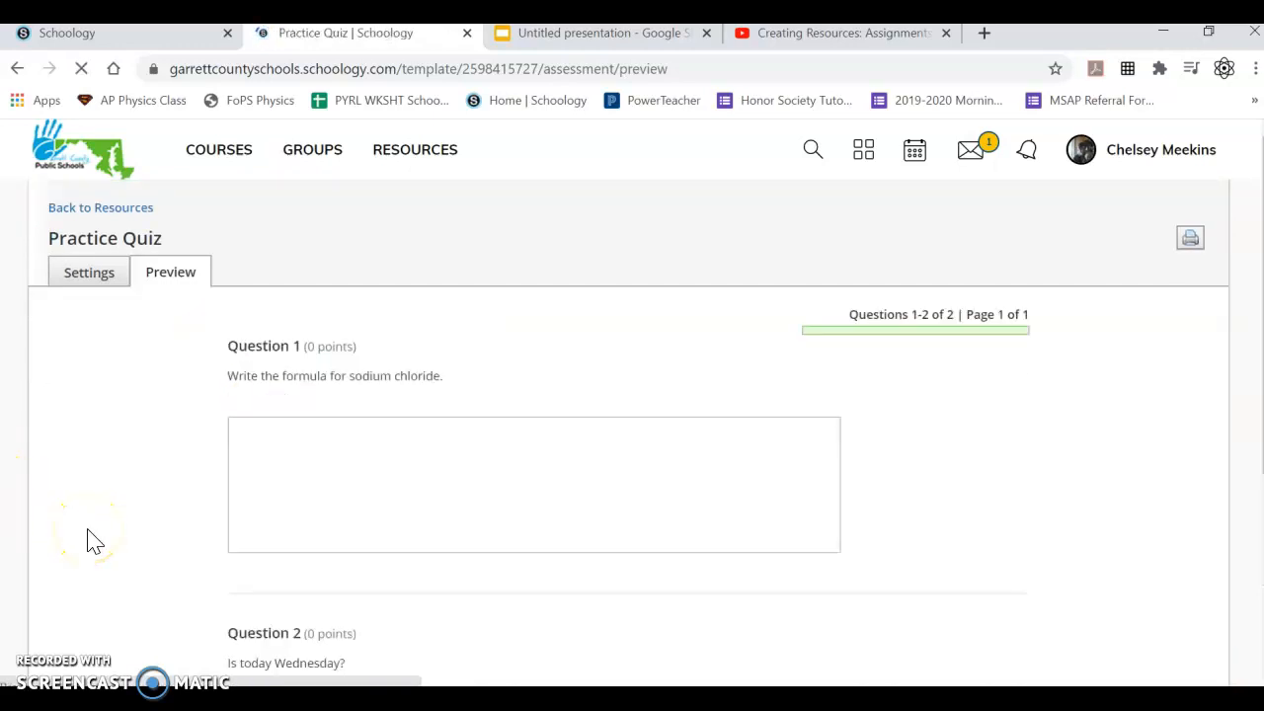
pyautogui.click(439, 456)
pyautogui.scroll(-2, 564, 485)
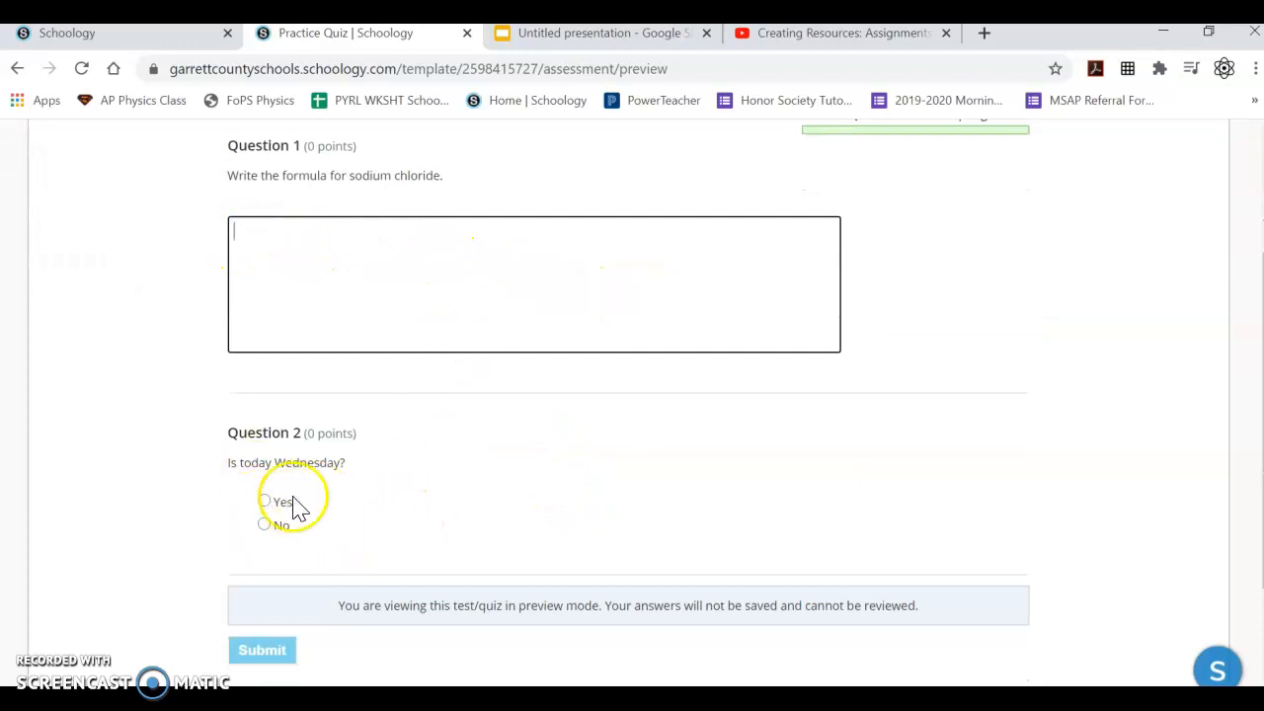
pyautogui.scroll(1, 378, 512)
pyautogui.scroll(2, 395, 523)
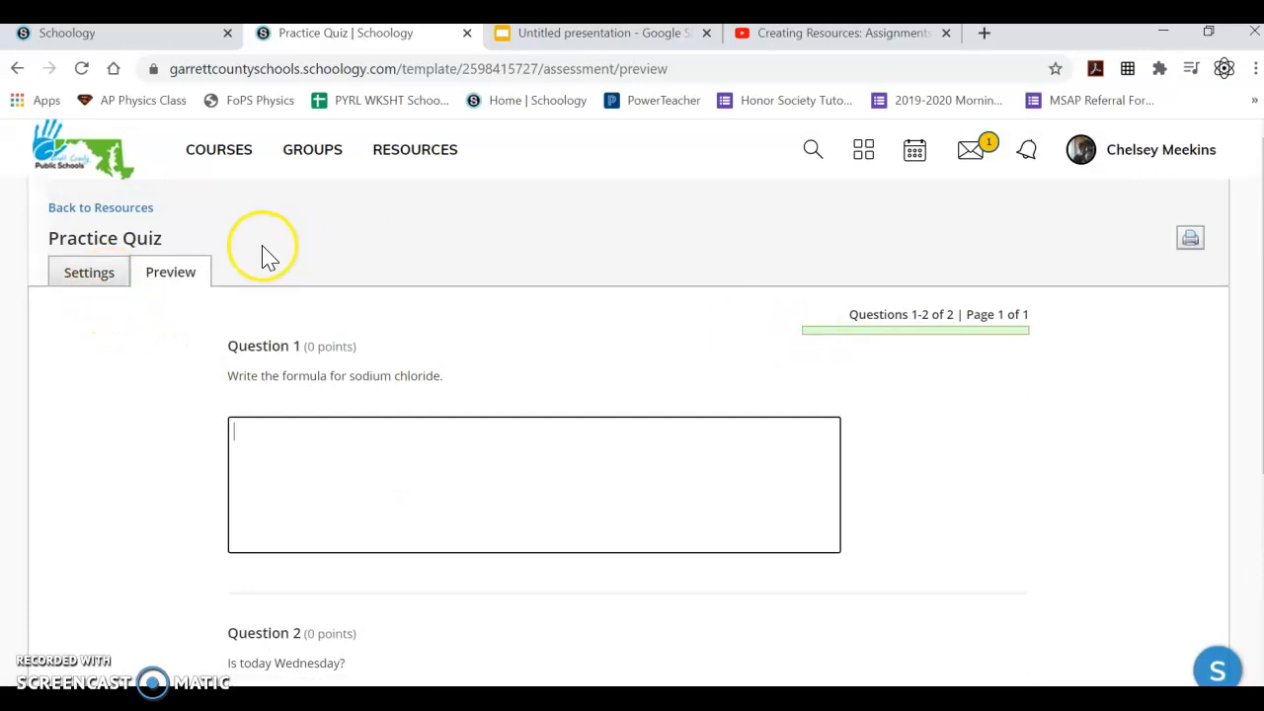
# In the quiz settings, enter the instructions "Directions: Answer the following questions to the best of your ability. Submit when finished." with "Directions:" bold, underlined and green
pyautogui.click(96, 274)
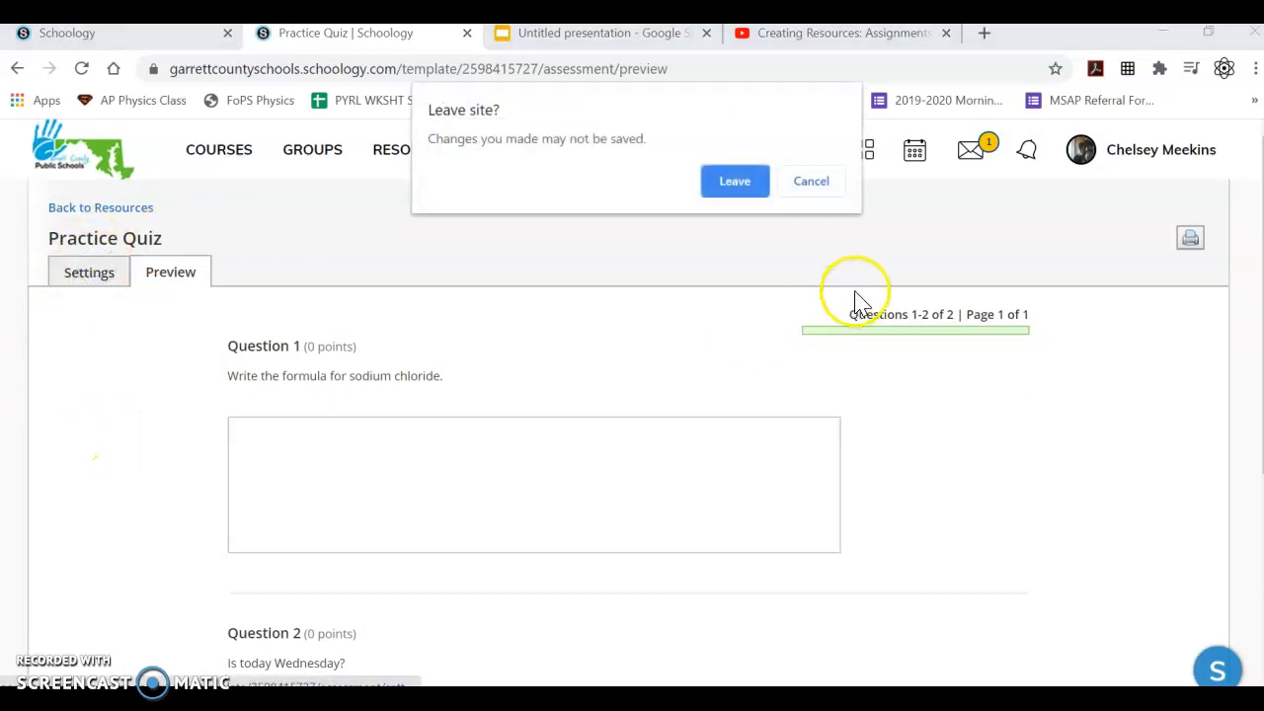
pyautogui.click(737, 192)
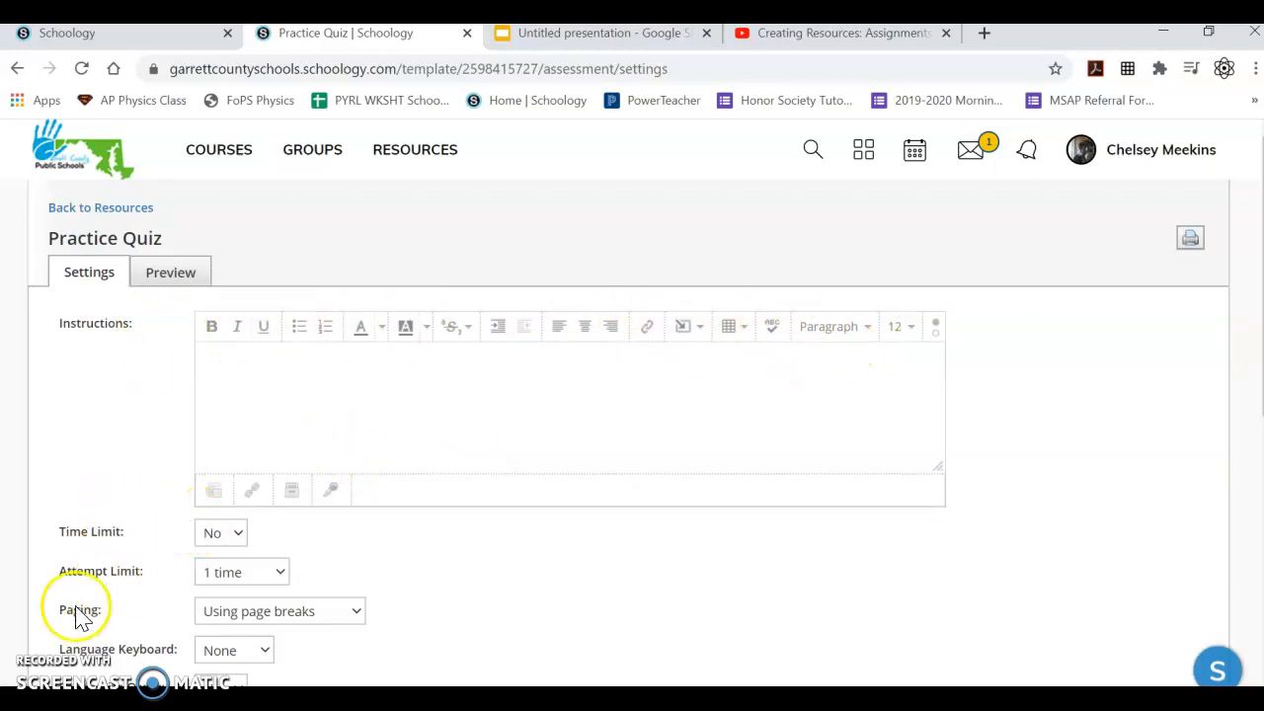
pyautogui.write('Directions: Answer the following questions to the best of your ability. Submit when finished.')
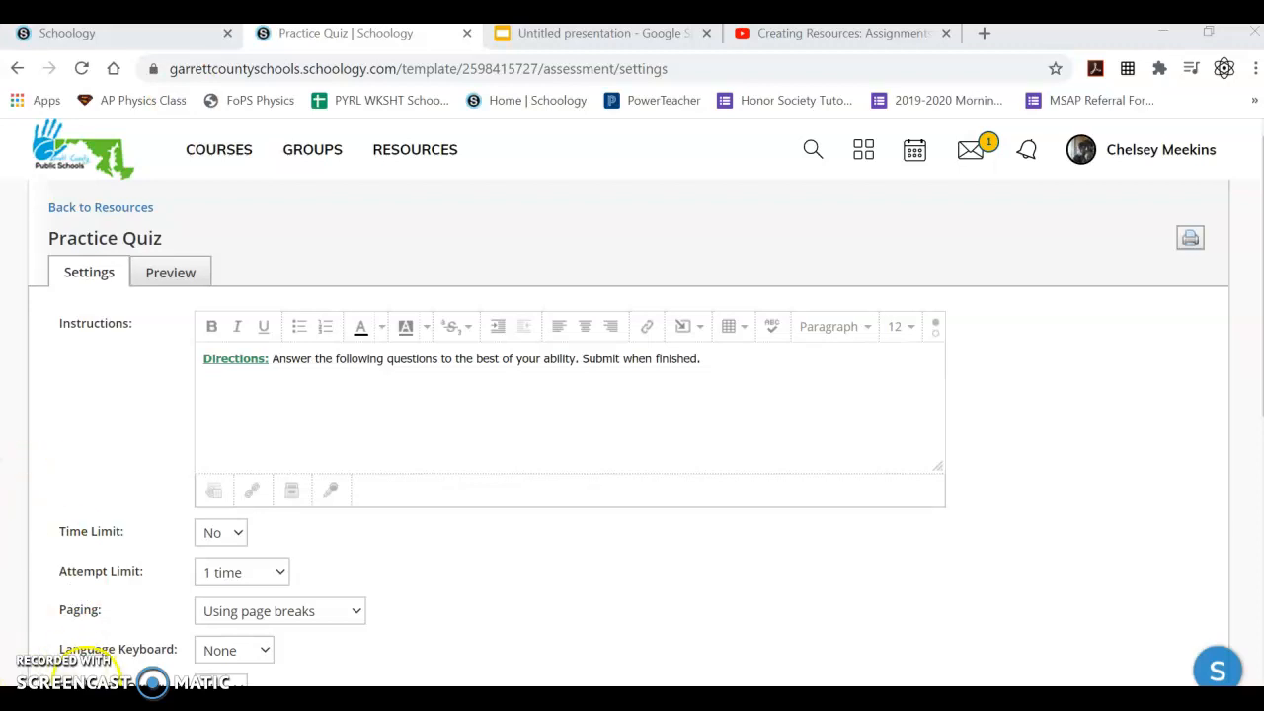
# Give the quiz a time limit of 90 minutes and an attempt limit of 3 times
pyautogui.click(226, 533)
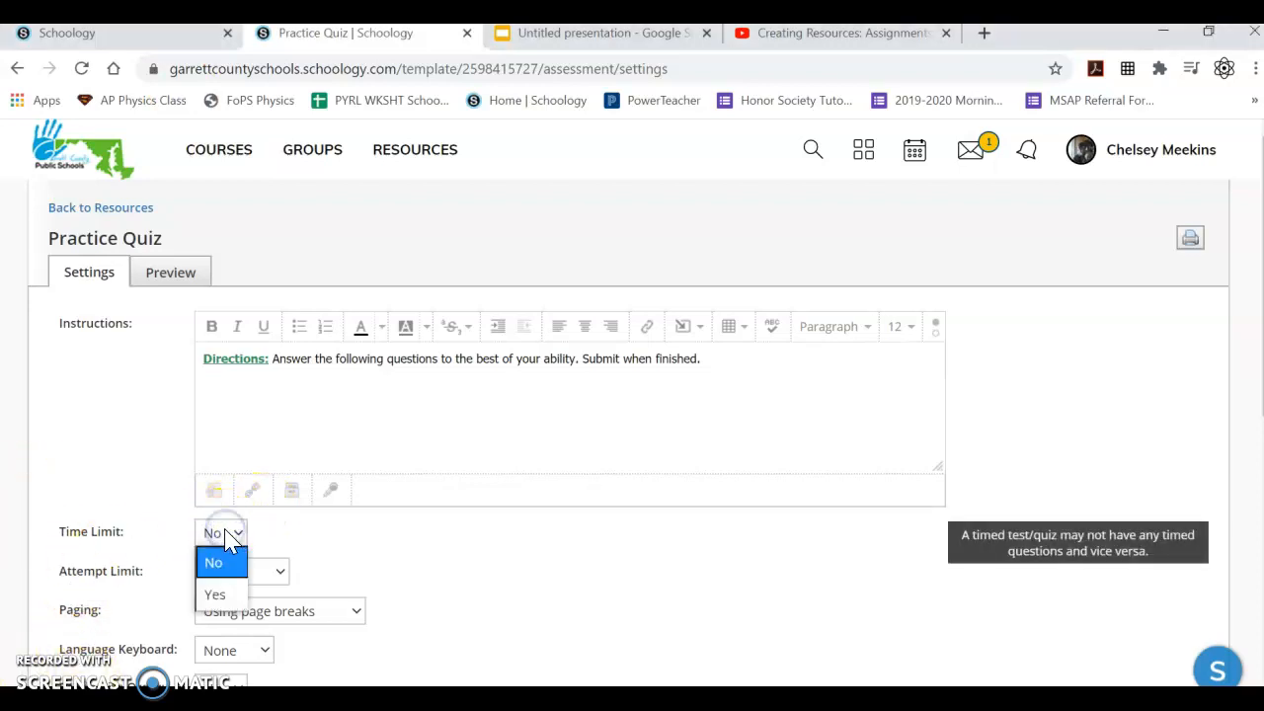
pyautogui.click(211, 595)
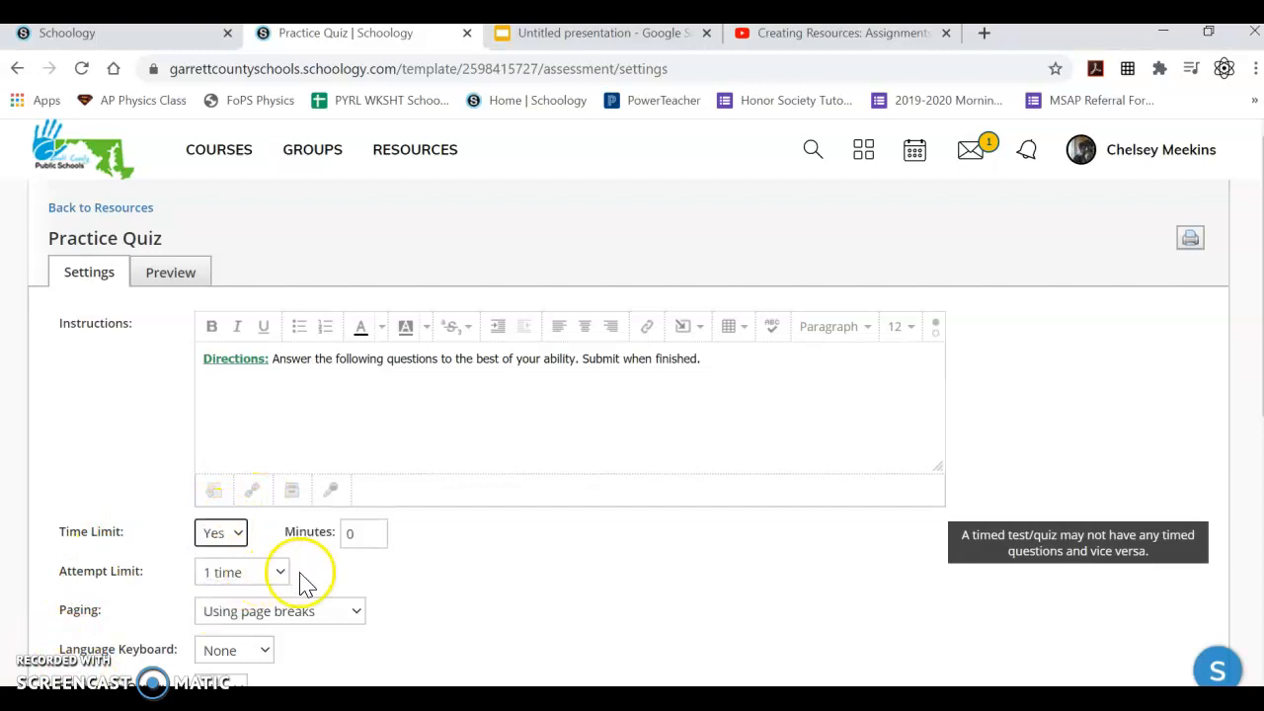
pyautogui.click(354, 529)
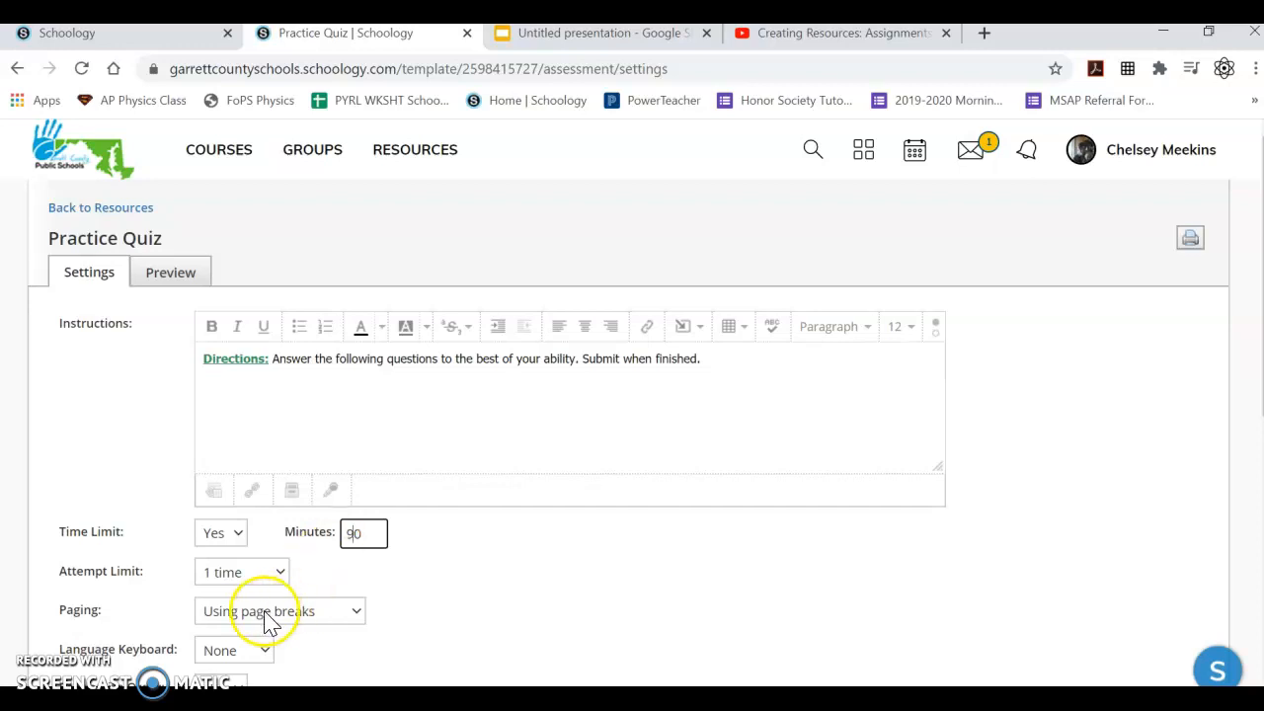
pyautogui.click(253, 583)
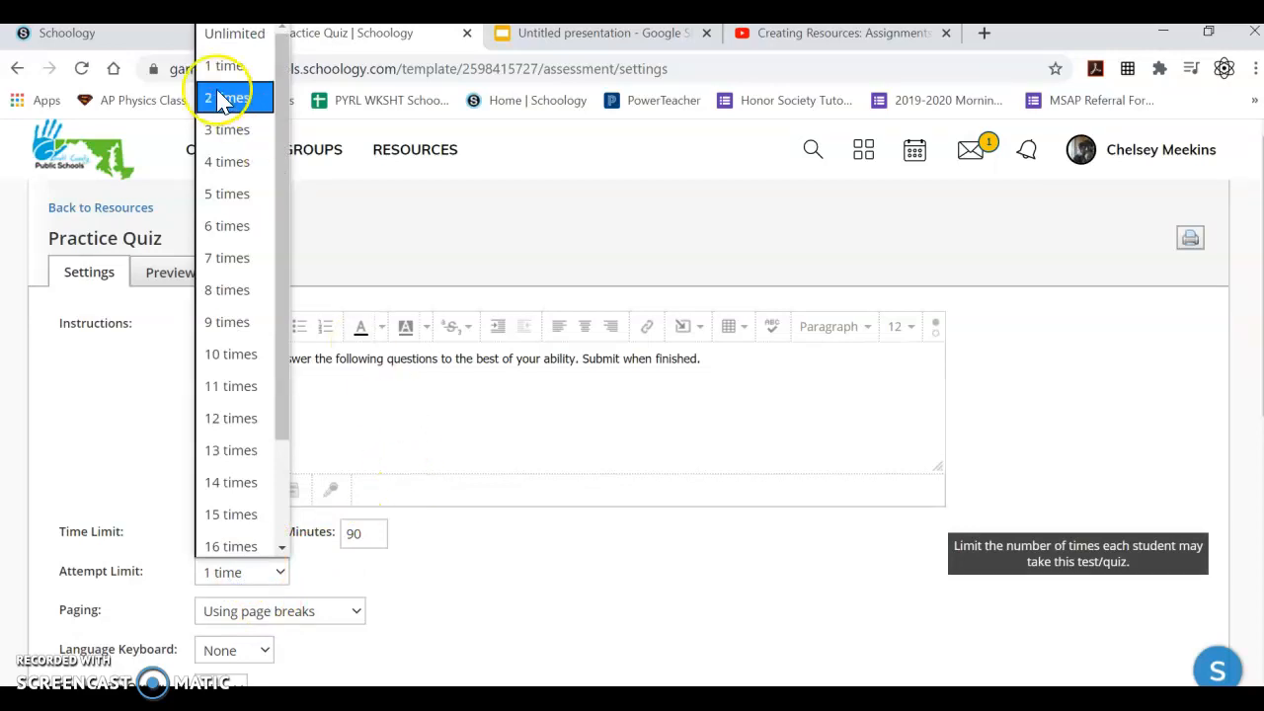
pyautogui.click(226, 130)
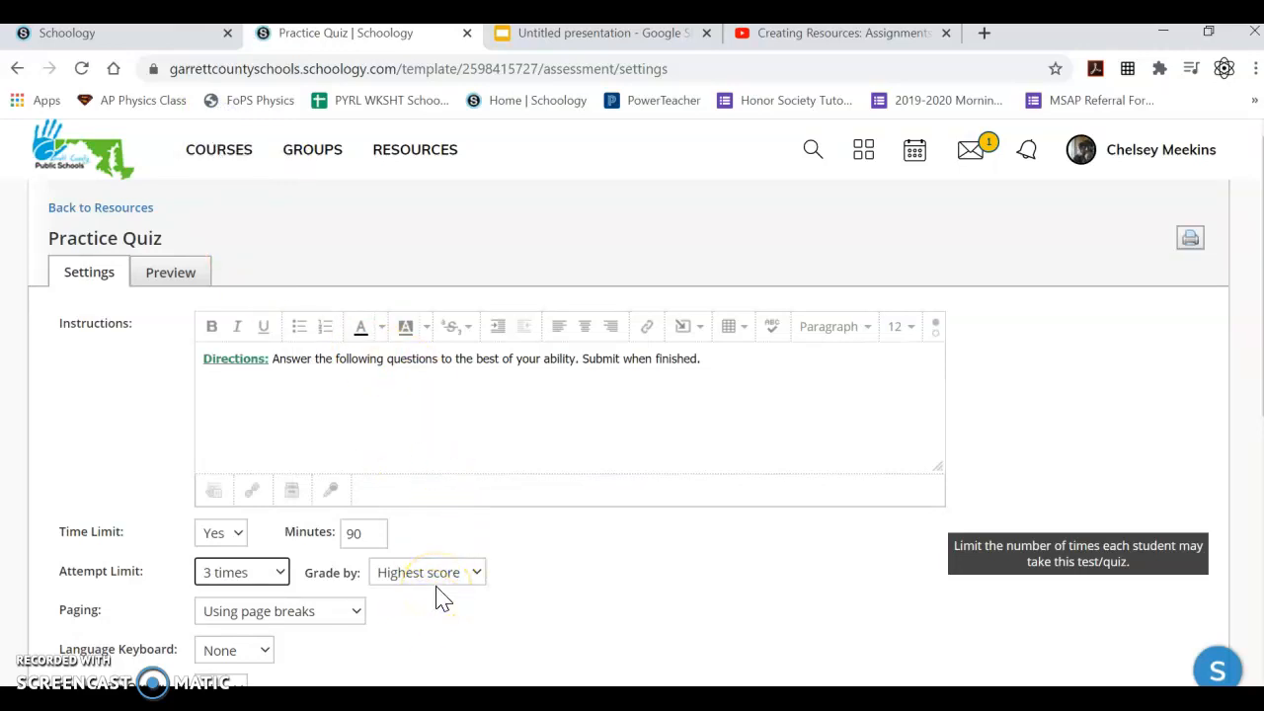
# Set the quiz's paging to "Using page breaks"
pyautogui.scroll(-1, 395, 616)
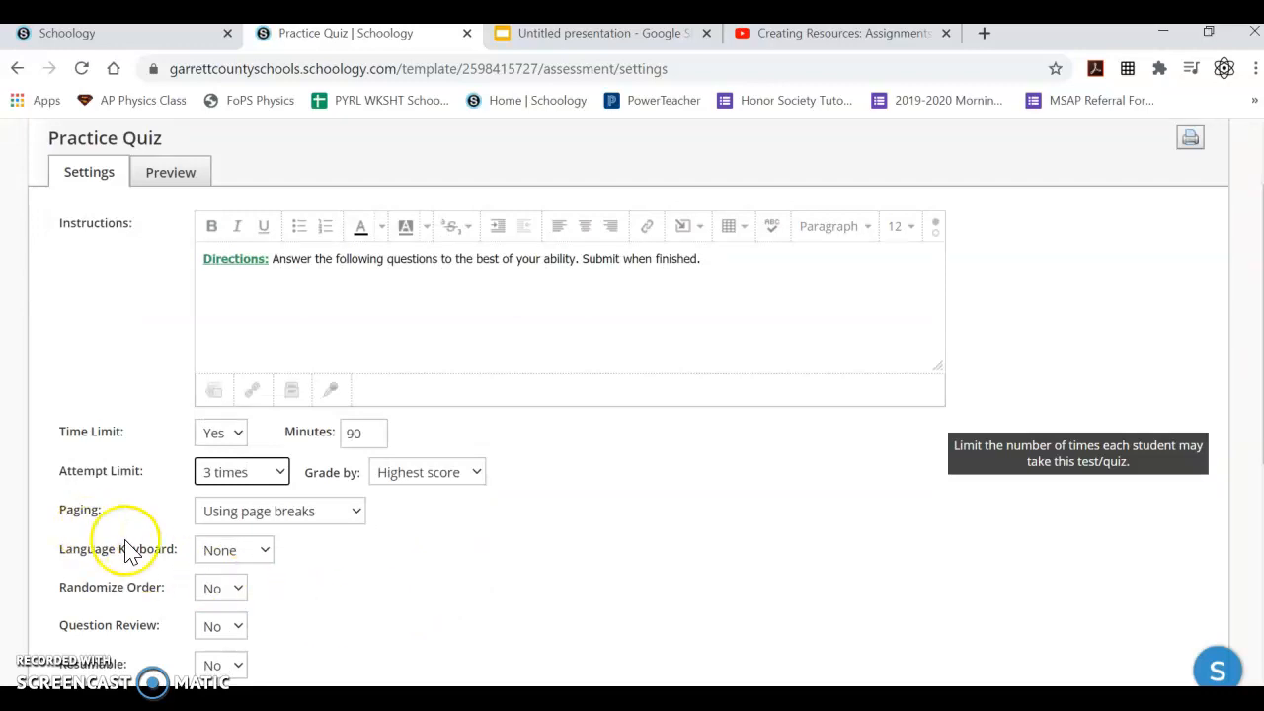
pyautogui.click(278, 519)
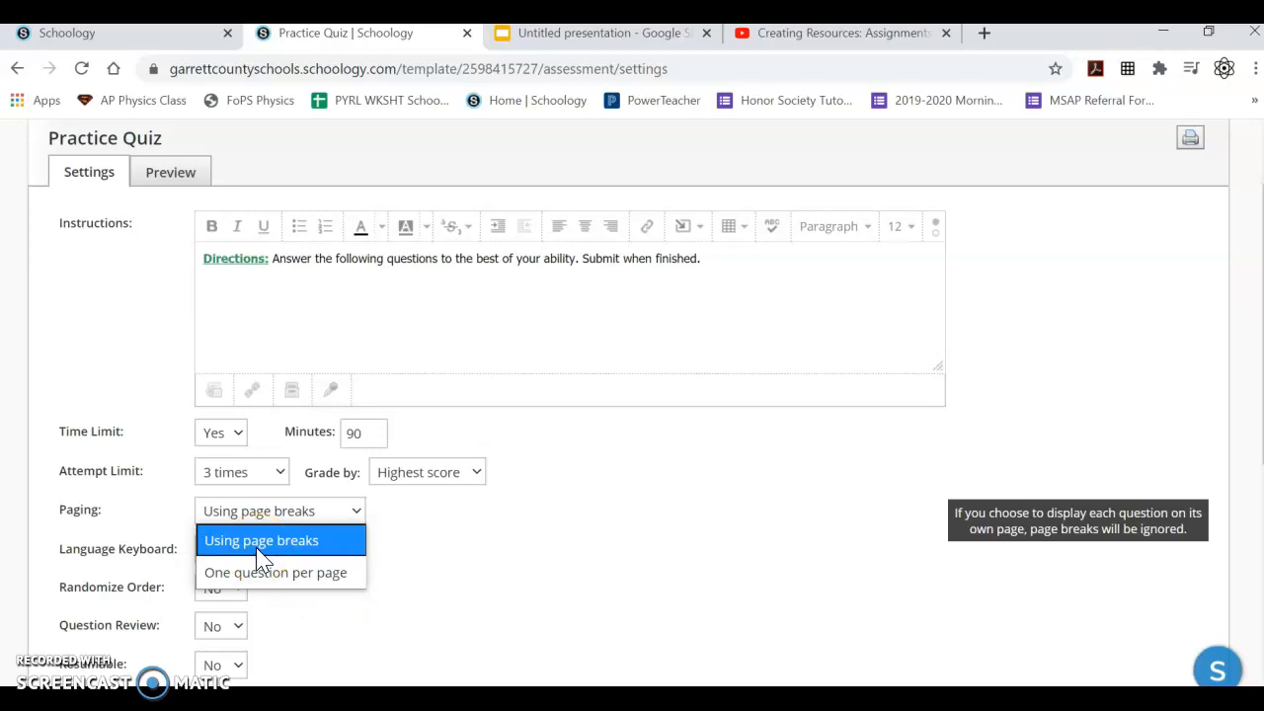
pyautogui.click(258, 551)
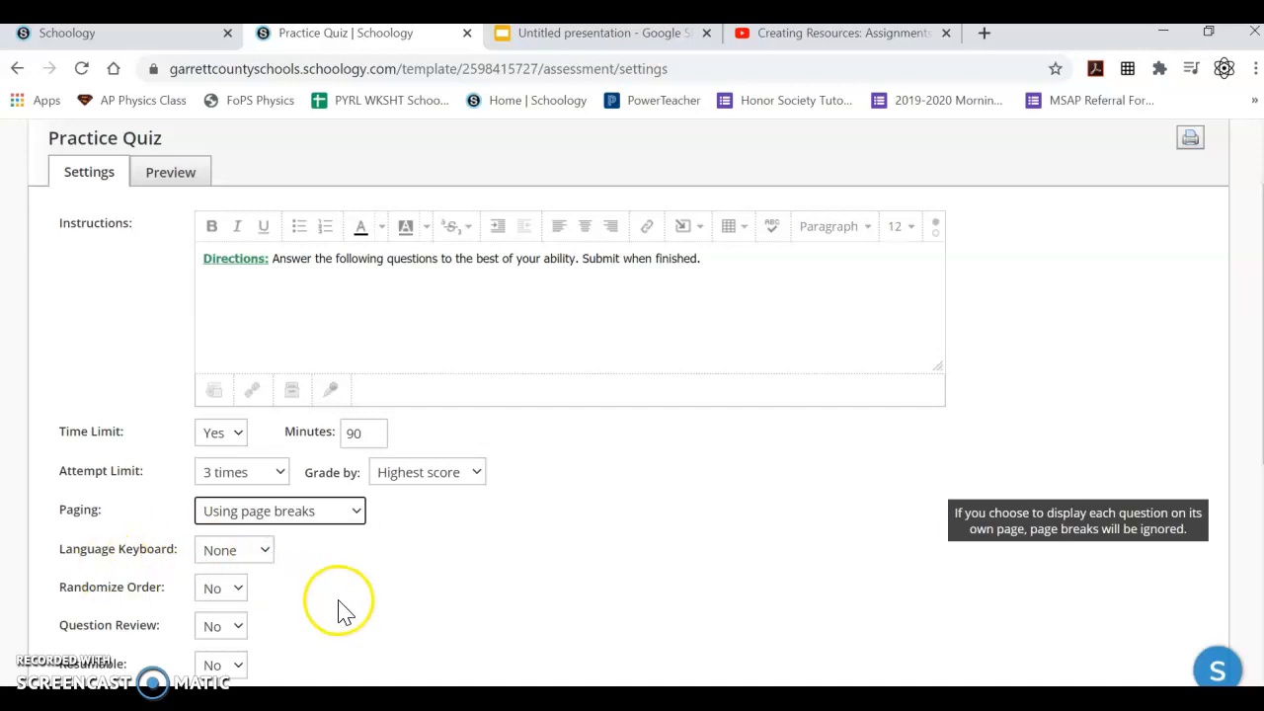
# Allow students to review their answers before submitting and to resume incomplete submissions by setting Question Review and Resumable to Yes
pyautogui.scroll(-1, 308, 551)
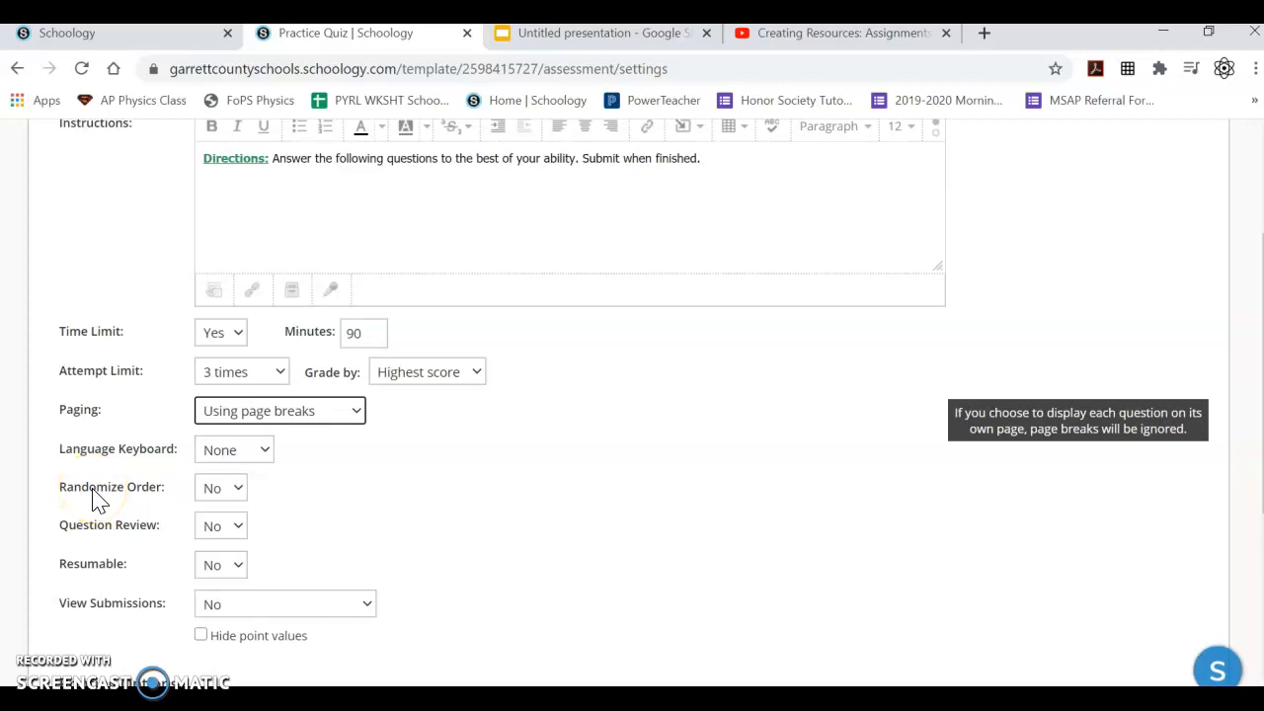
pyautogui.click(219, 526)
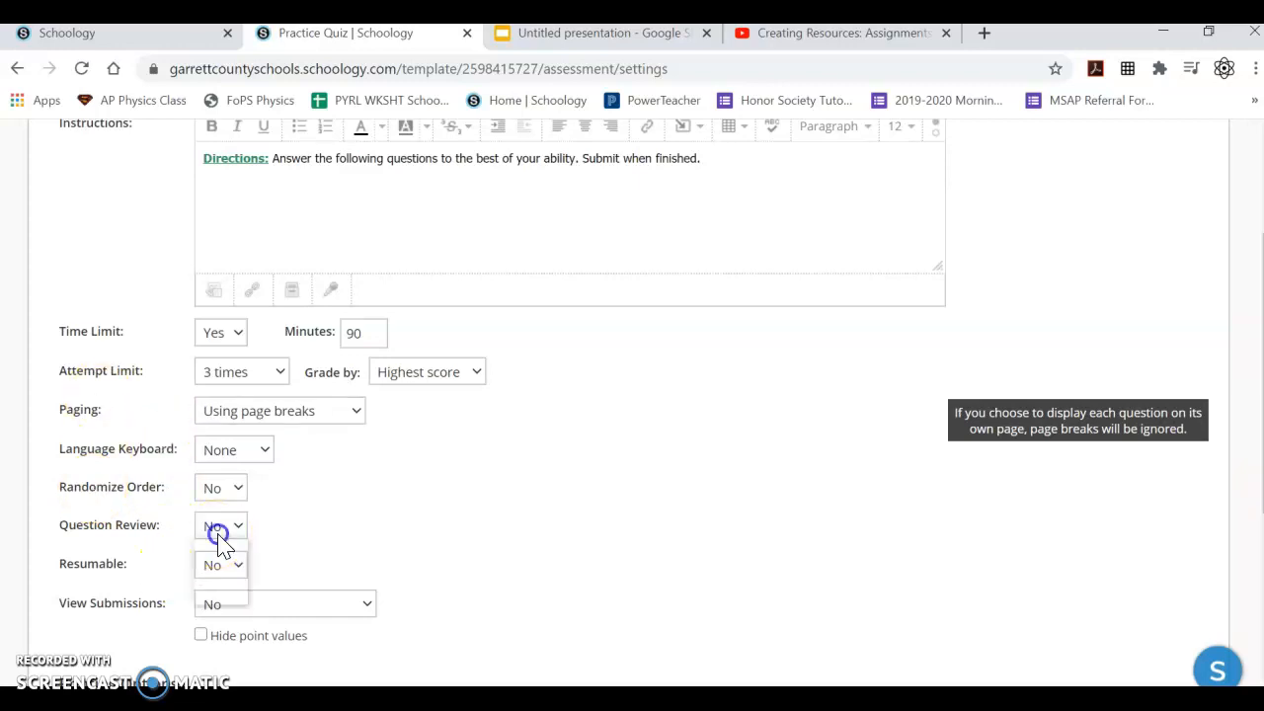
pyautogui.click(215, 590)
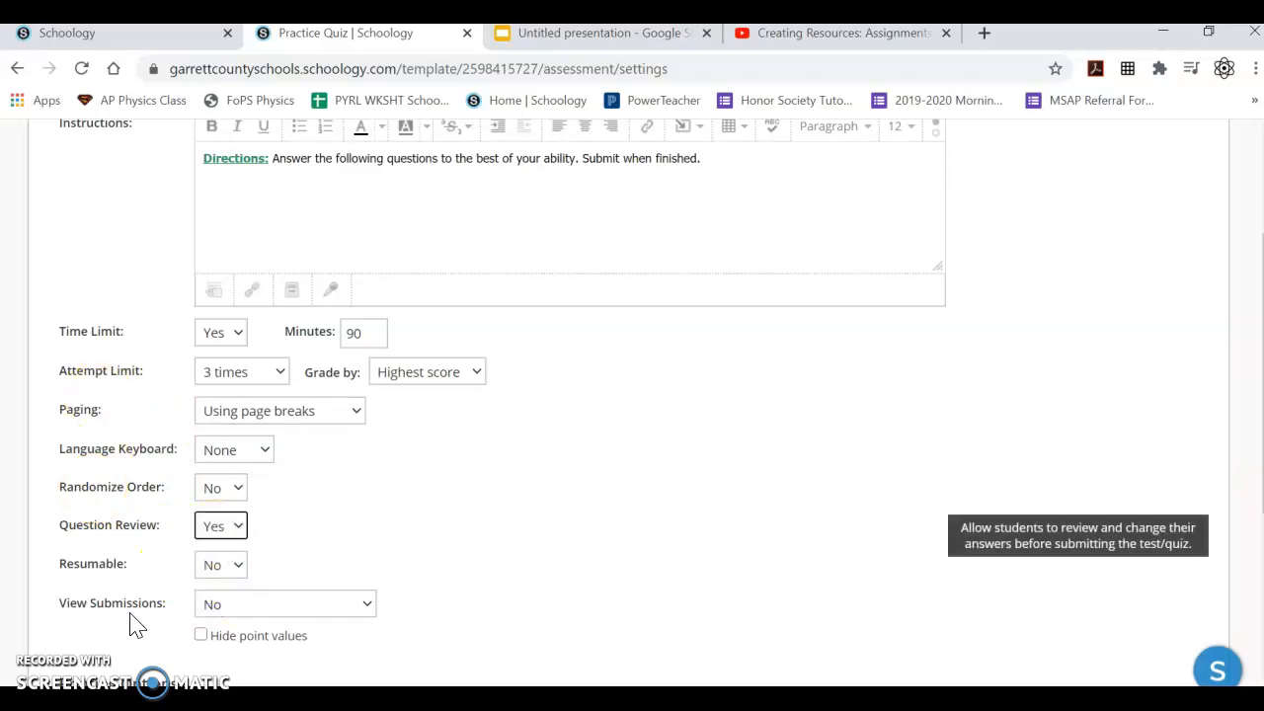
pyautogui.click(240, 566)
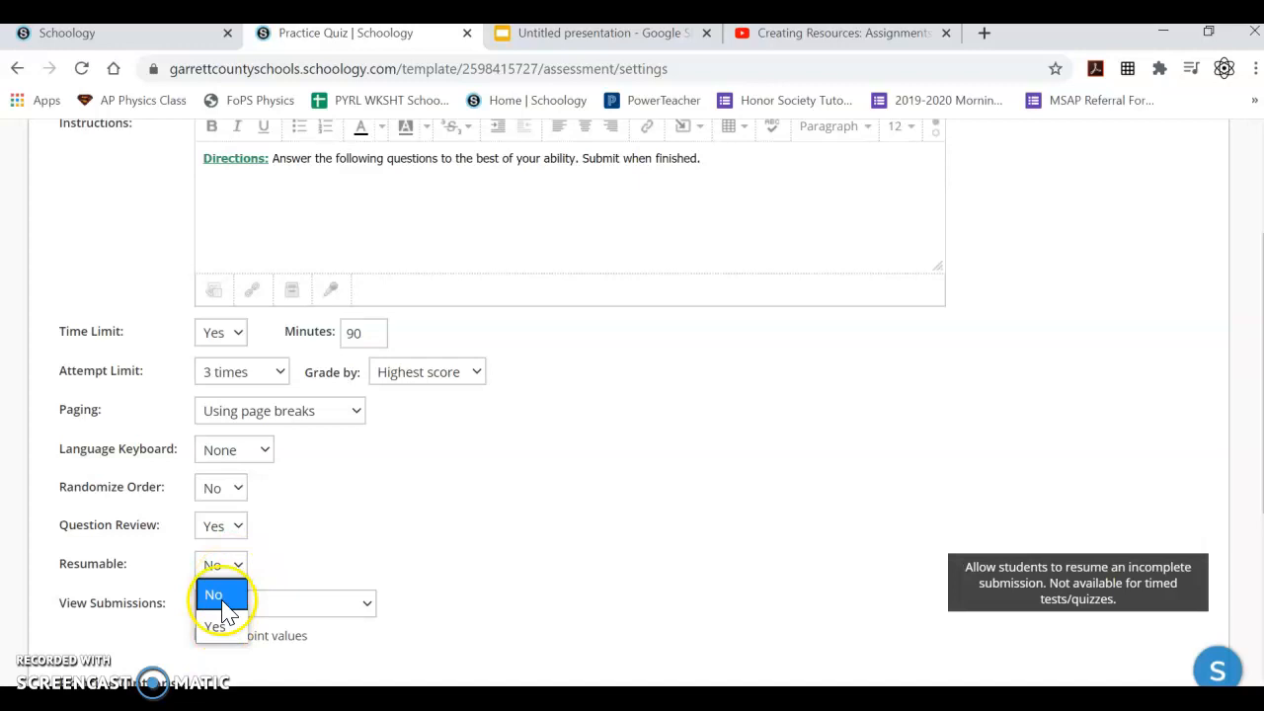
pyautogui.click(217, 626)
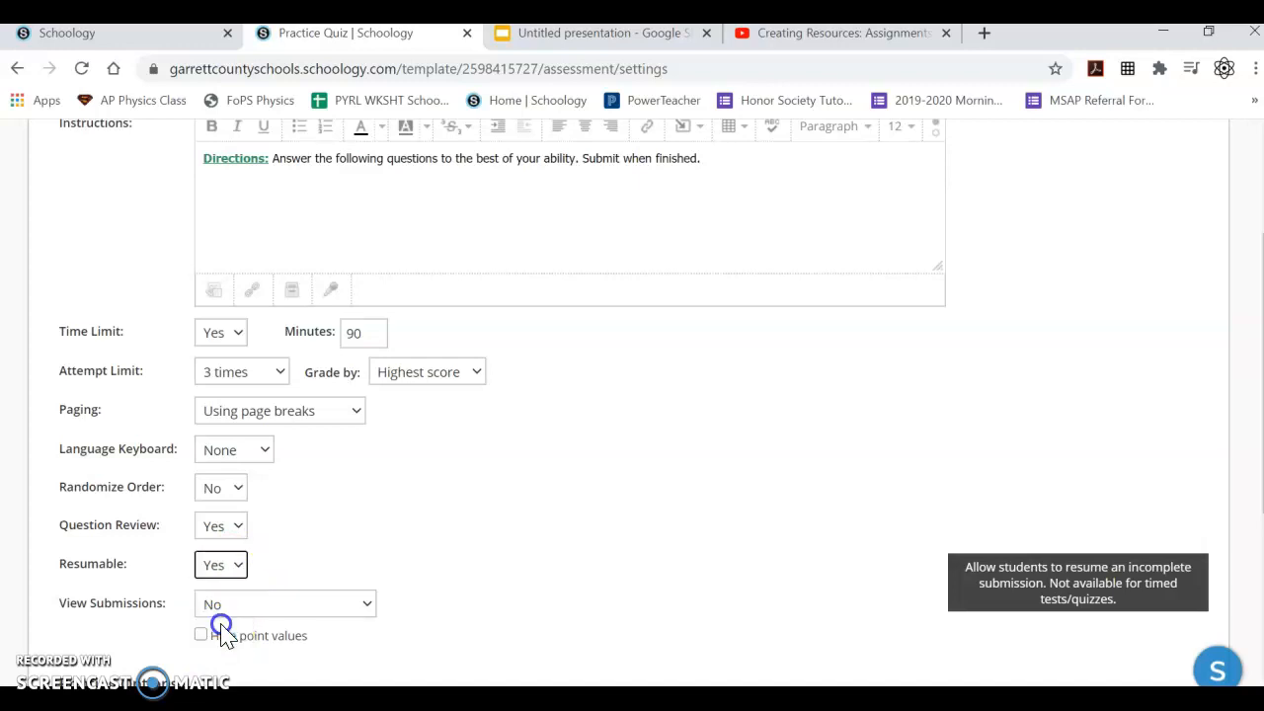
# Set View Submissions to "Yes with correct answers", hide the point values and save the quiz settings
pyautogui.click(292, 604)
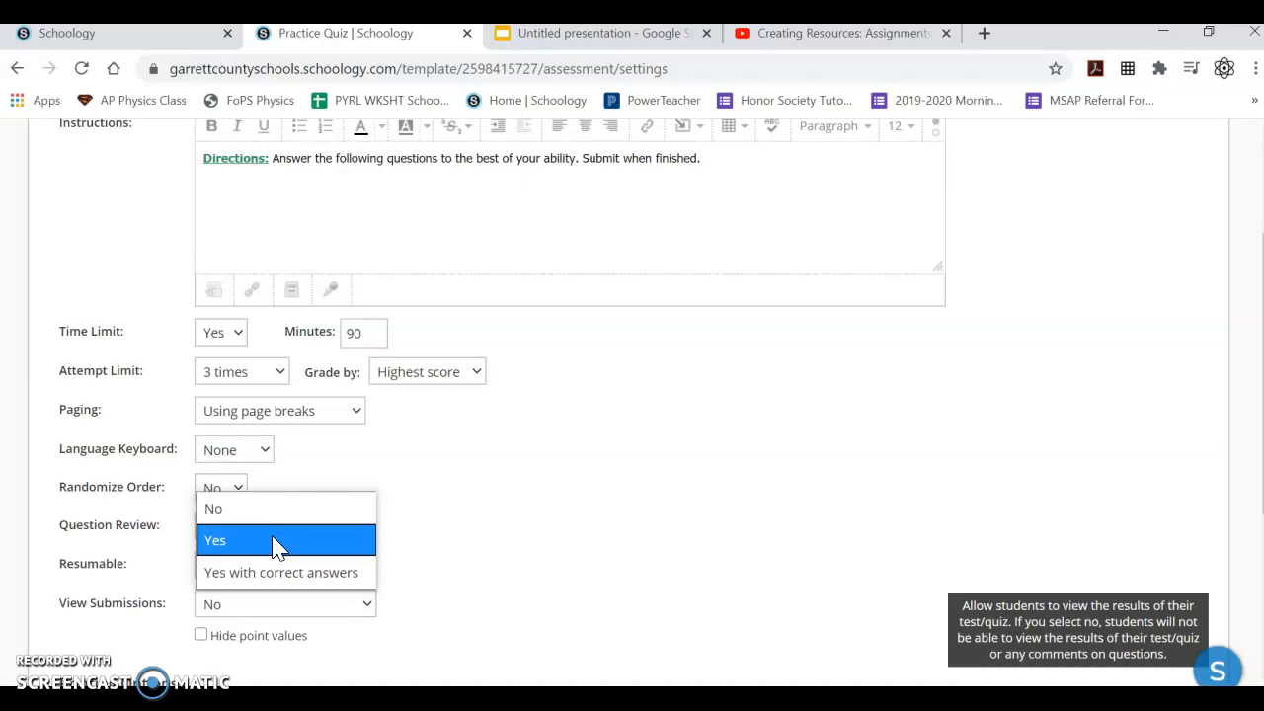
pyautogui.click(276, 561)
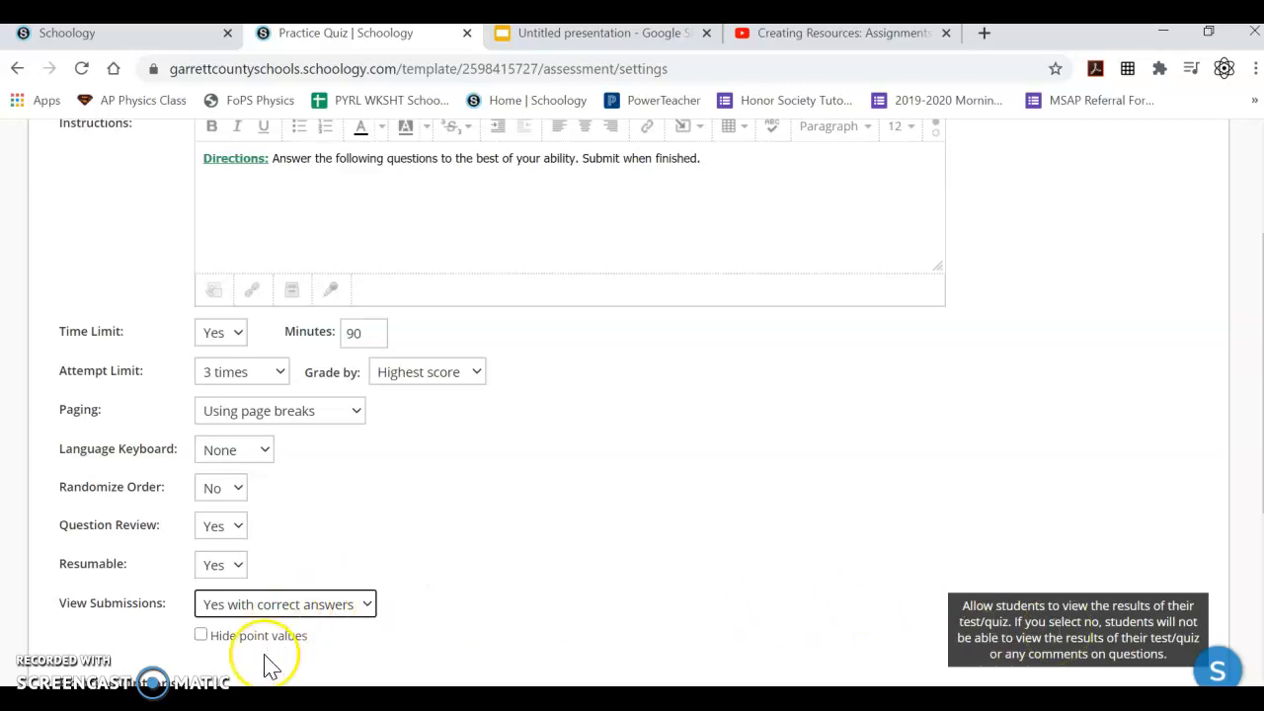
pyautogui.click(200, 635)
pyautogui.scroll(-2, 370, 606)
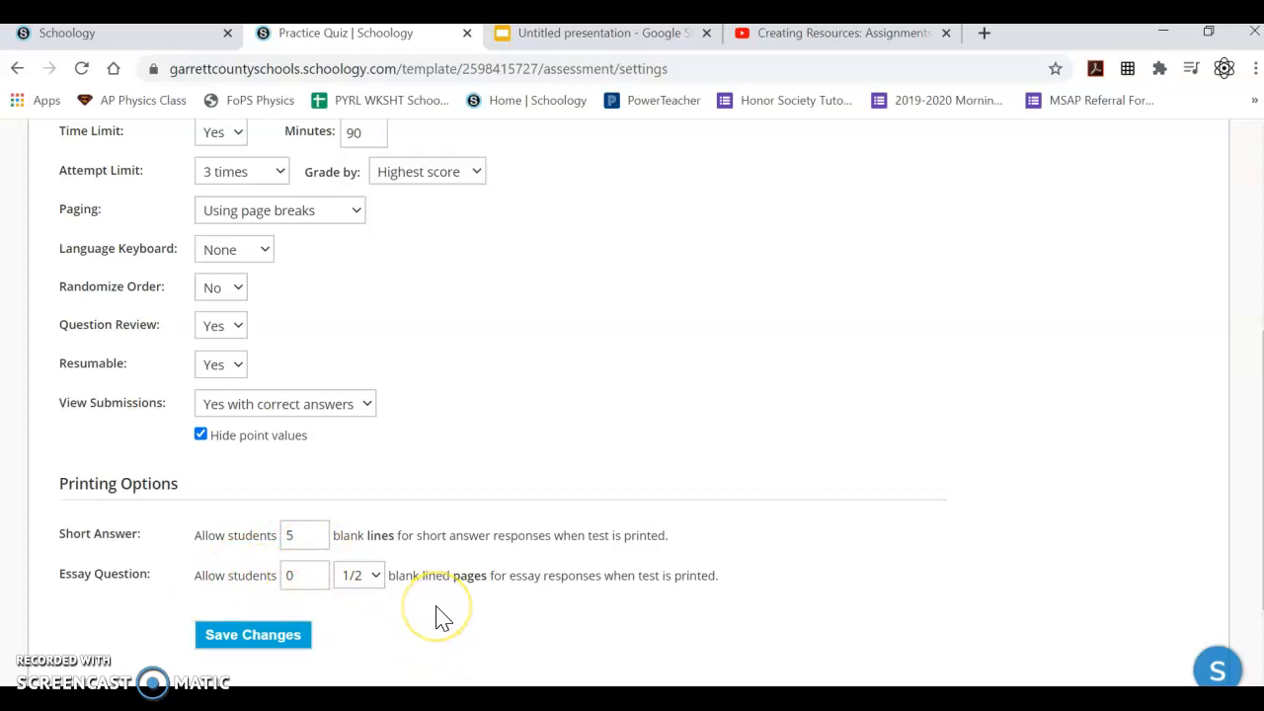
pyautogui.click(285, 639)
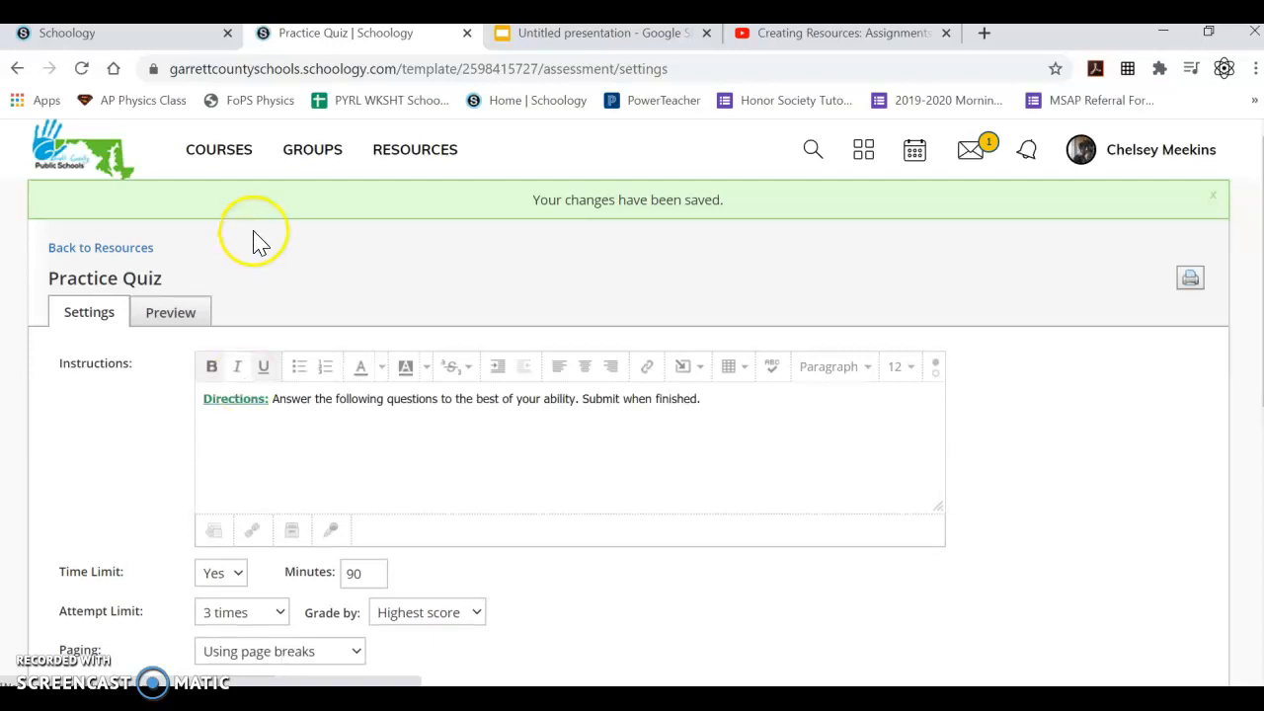
# Preview the quiz's start page to check the instructions and the remaining attempts
pyautogui.click(164, 319)
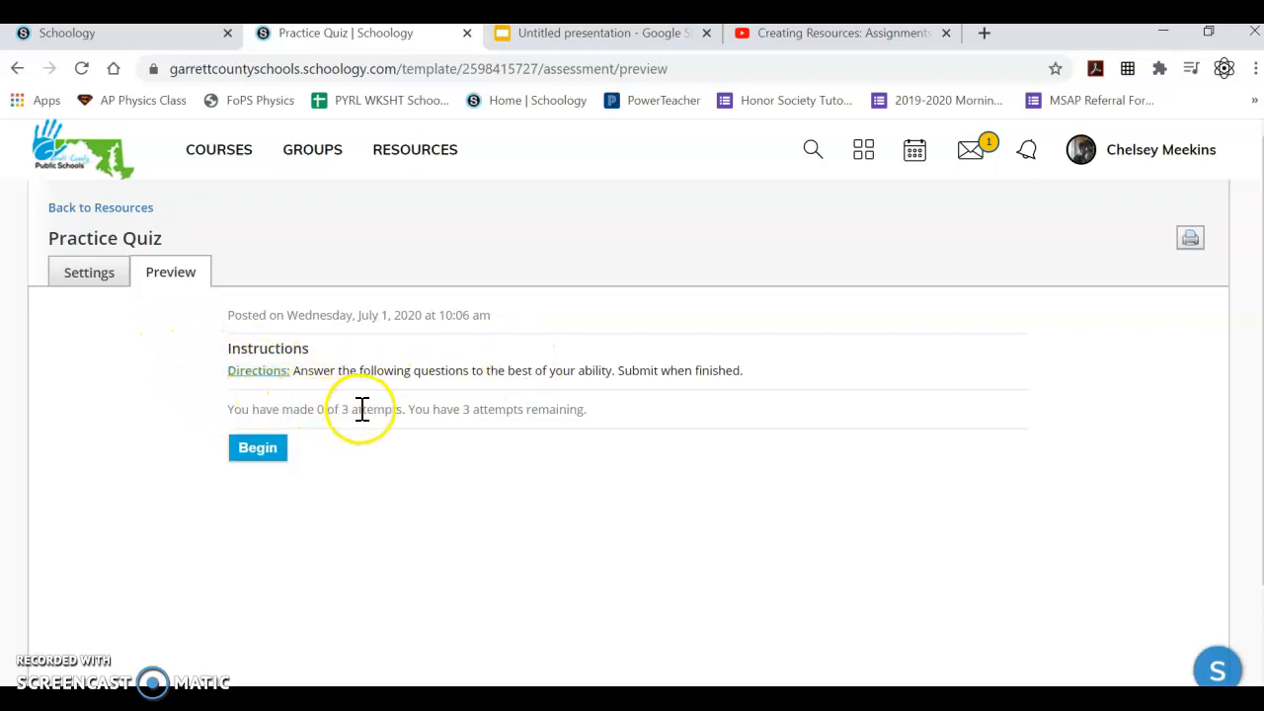
pyautogui.click(440, 409)
pyautogui.moveTo(440, 409); pyautogui.dragTo(607, 423)
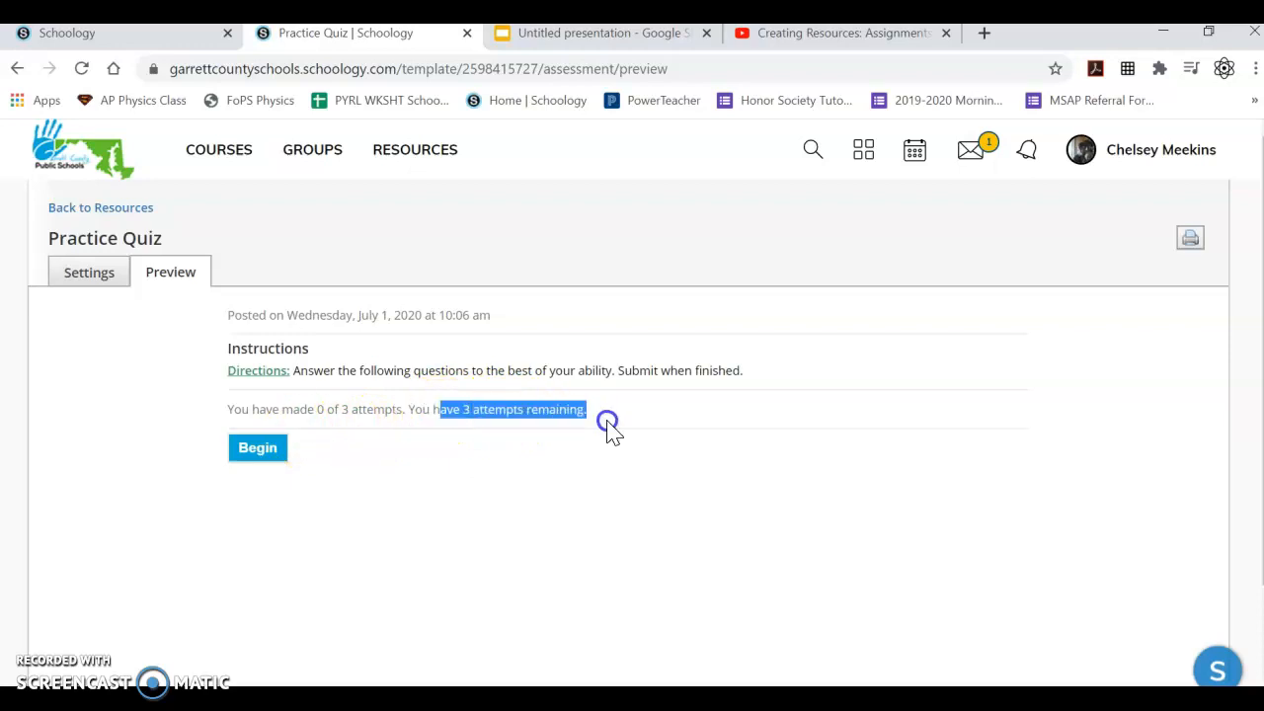
# Begin the quiz in preview, look through both questions and open the answer review page without answering
pyautogui.click(255, 450)
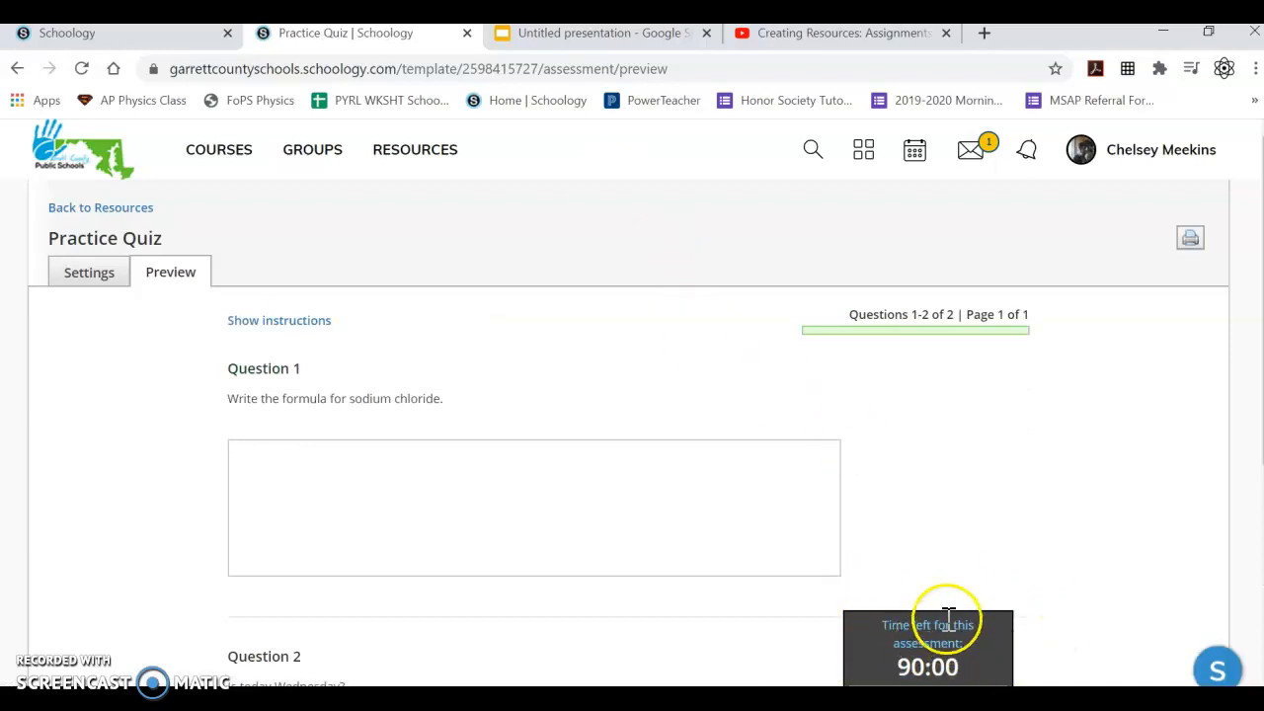
pyautogui.scroll(-4, 958, 563)
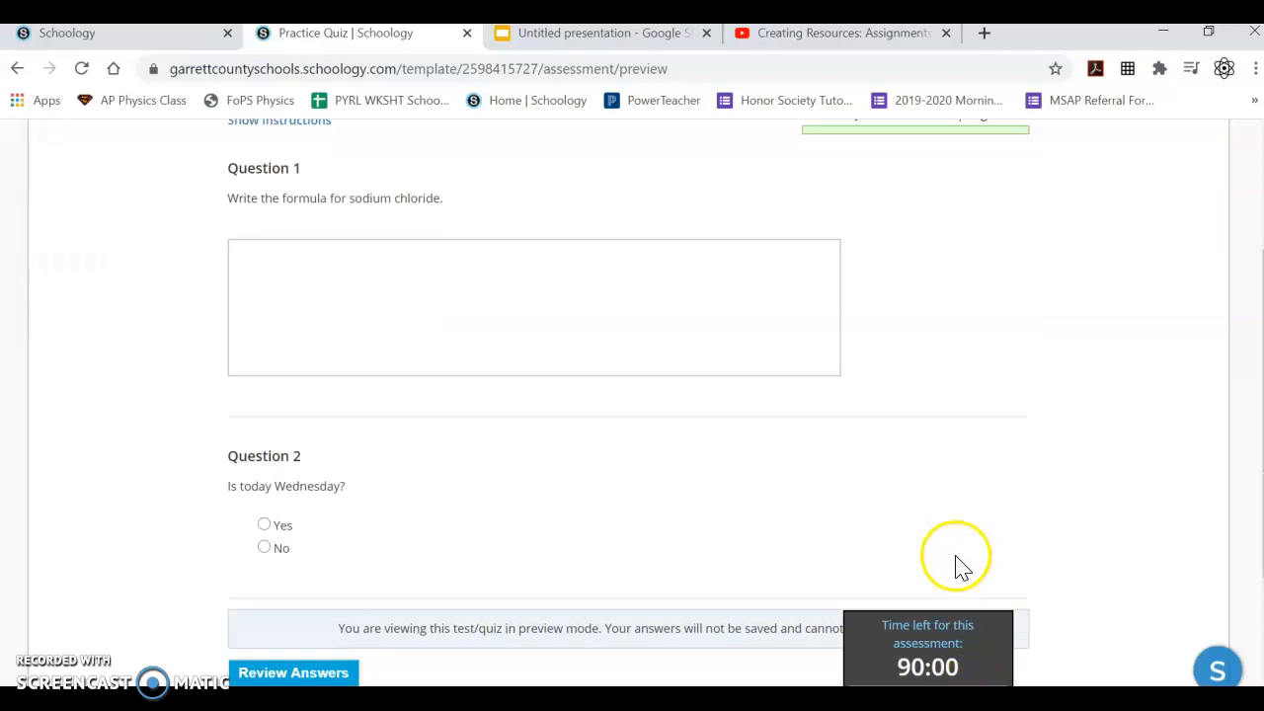
pyautogui.click(248, 506)
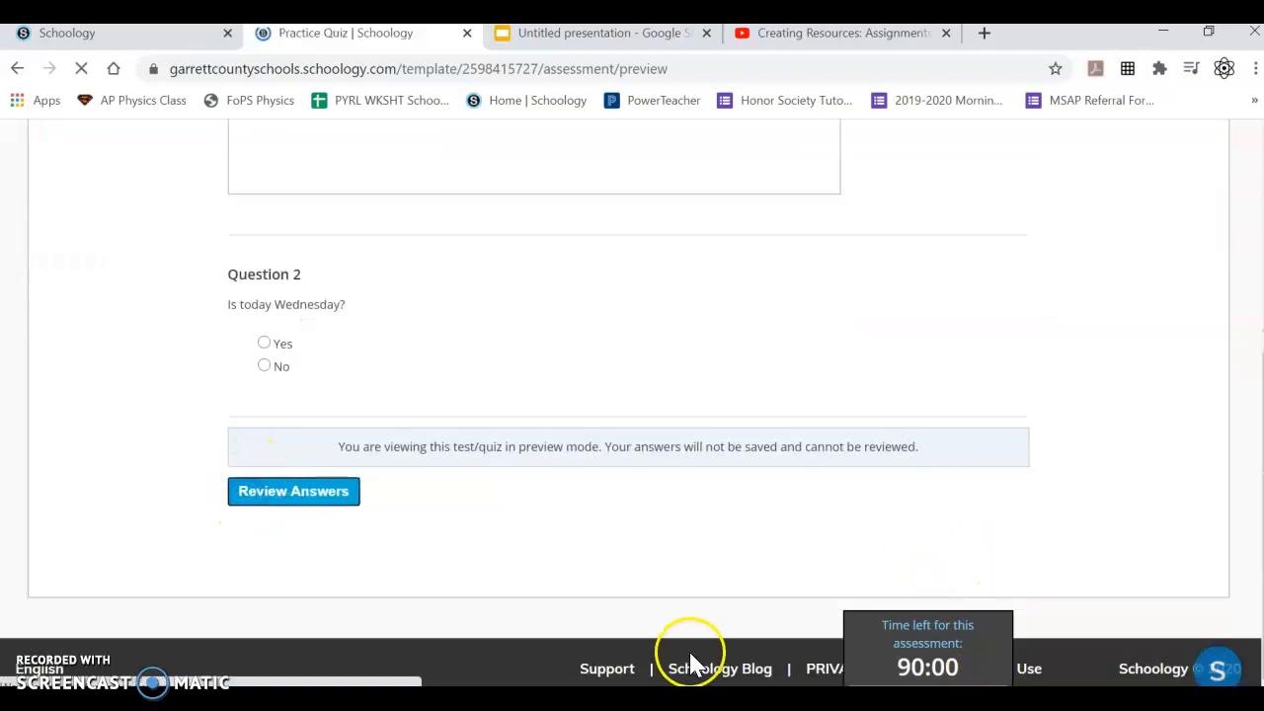
pyautogui.scroll(-2, 642, 464)
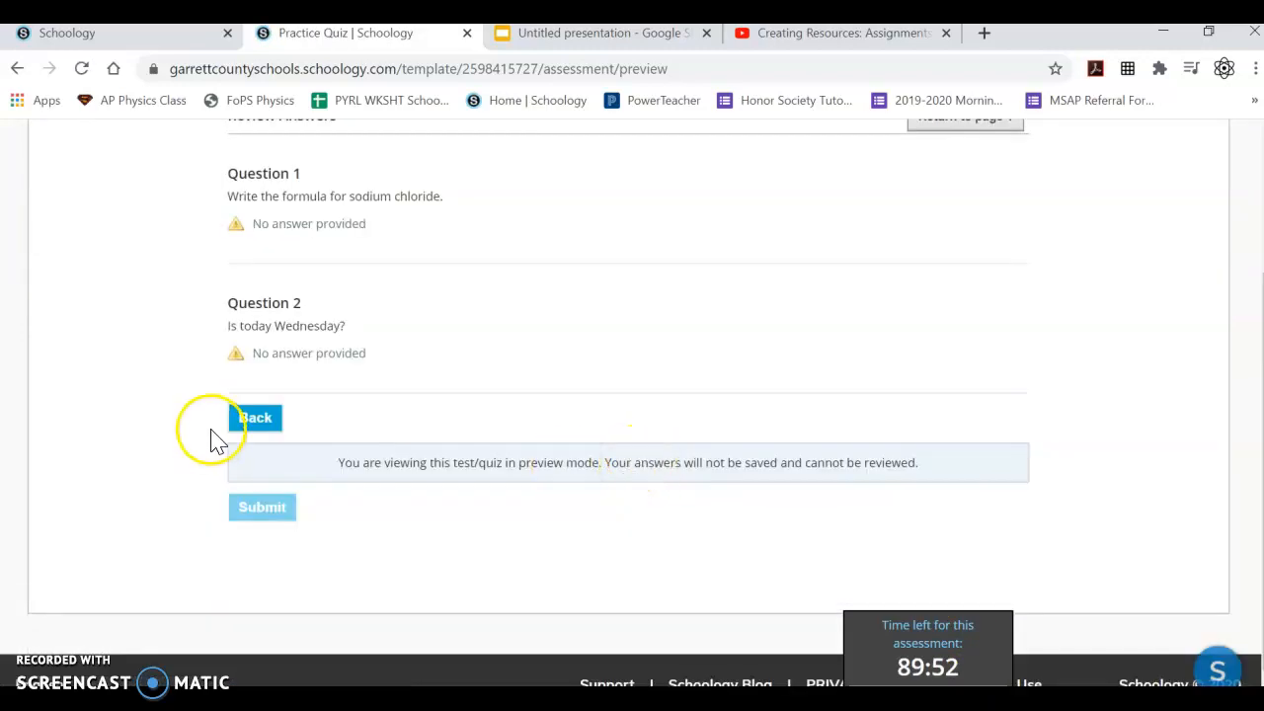
pyautogui.scroll(2, 282, 523)
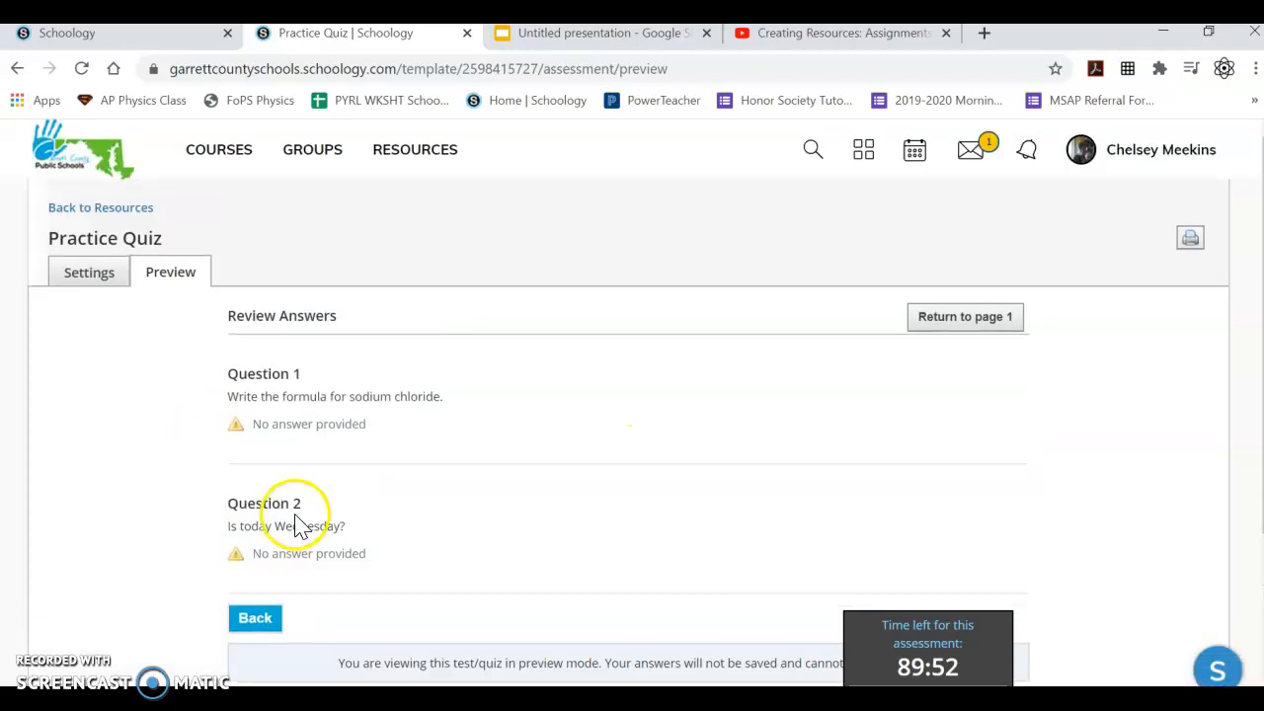
# Leave the quiz preview for the personal resources list and open the actions available for Practice Quiz
pyautogui.click(106, 211)
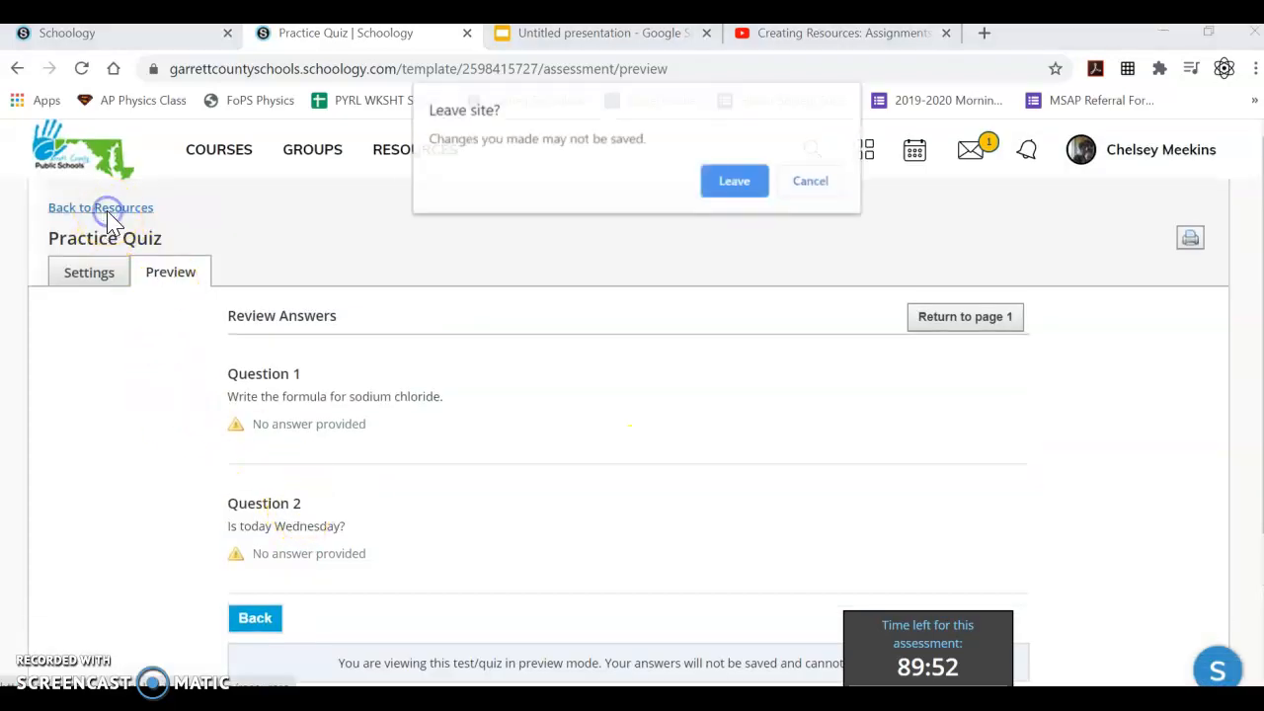
pyautogui.click(707, 181)
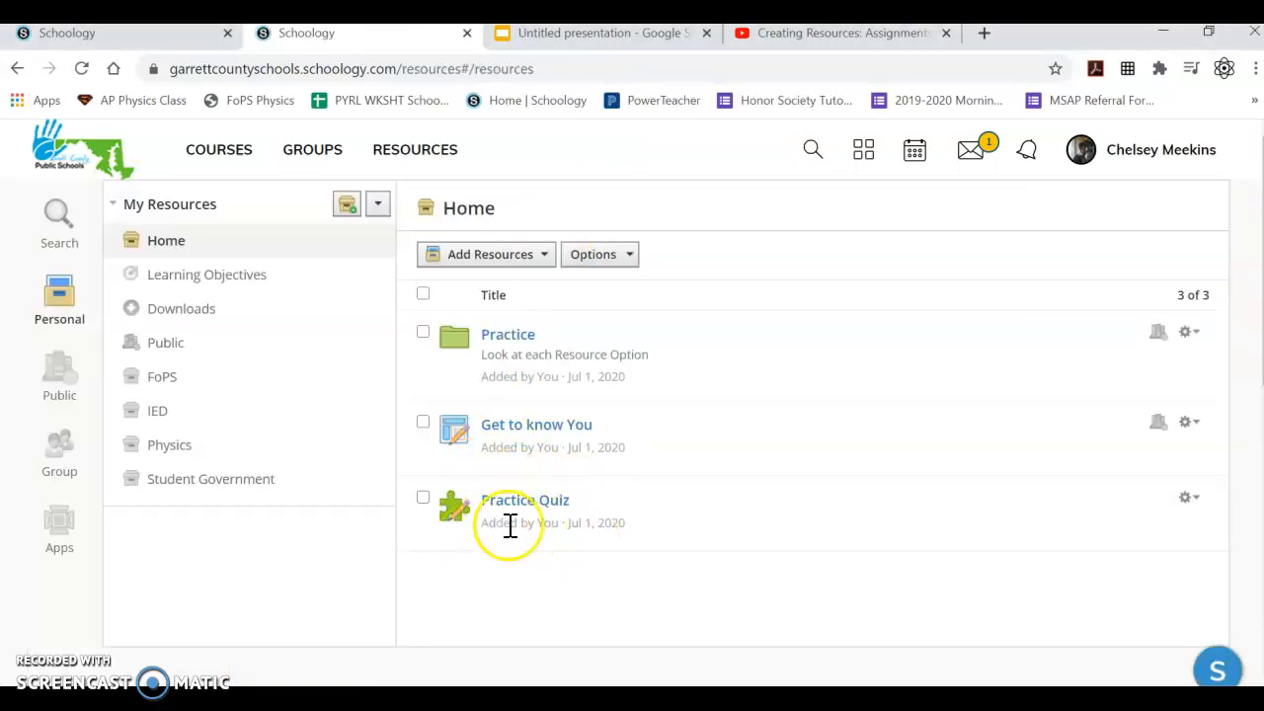
pyautogui.click(1185, 504)
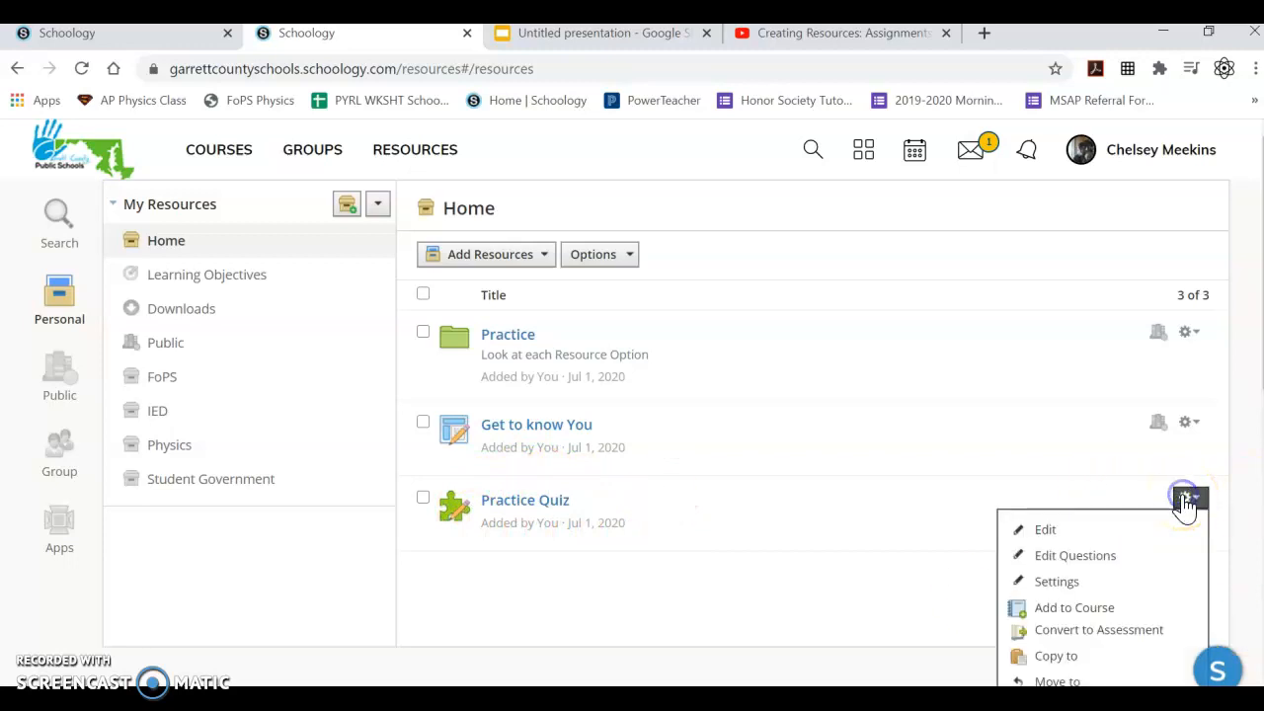